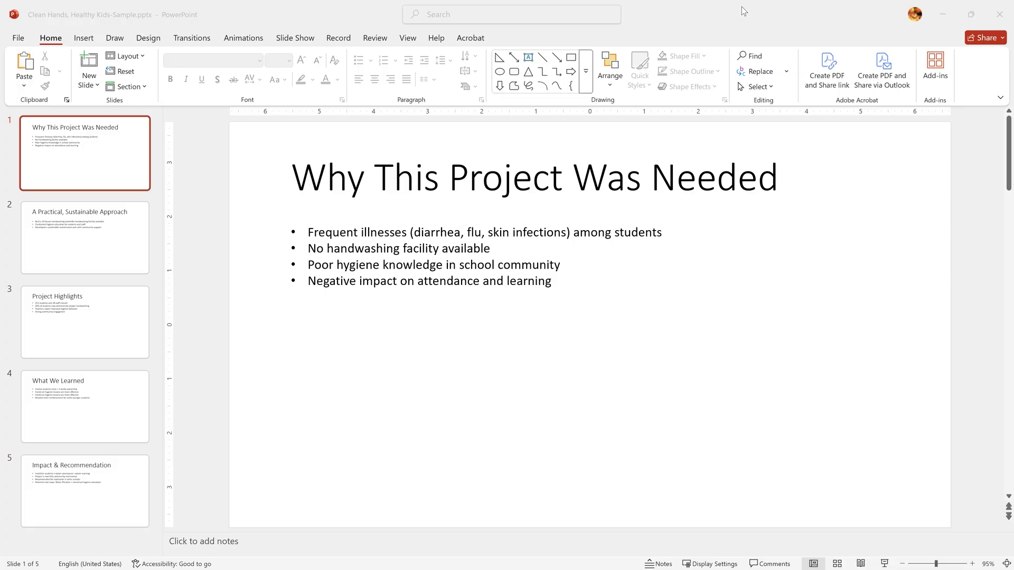
# - Save the deck as 'Clean Hands, Healthy Kids-Sample 01 copy.pptx' in the Week 03 folder
pyautogui.scroll(-4, 419, 272)
pyautogui.scroll(4, 419, 272)
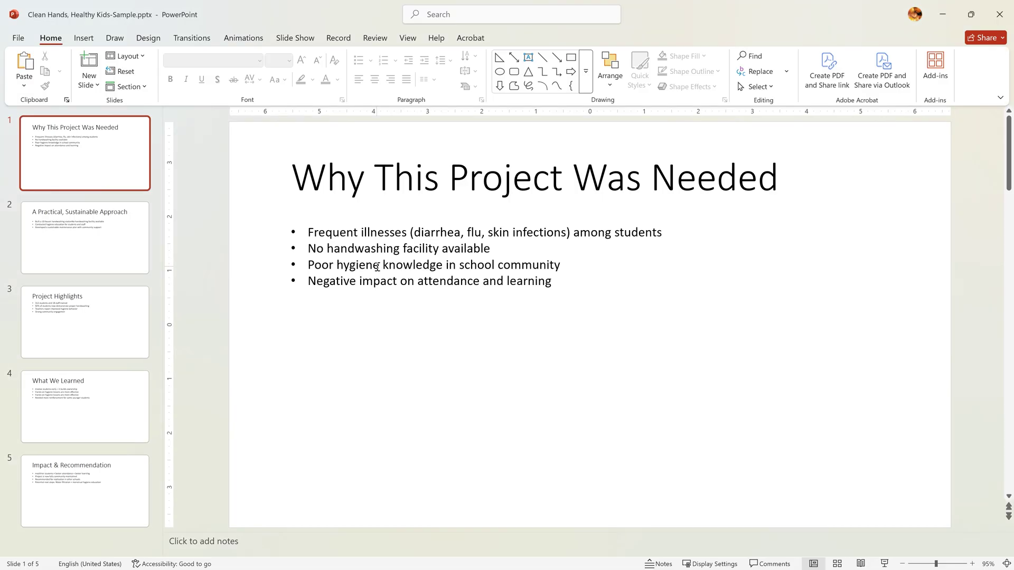
pyautogui.hotkey('alt', 'f')
pyautogui.press('a')
pyautogui.click(168, 321)
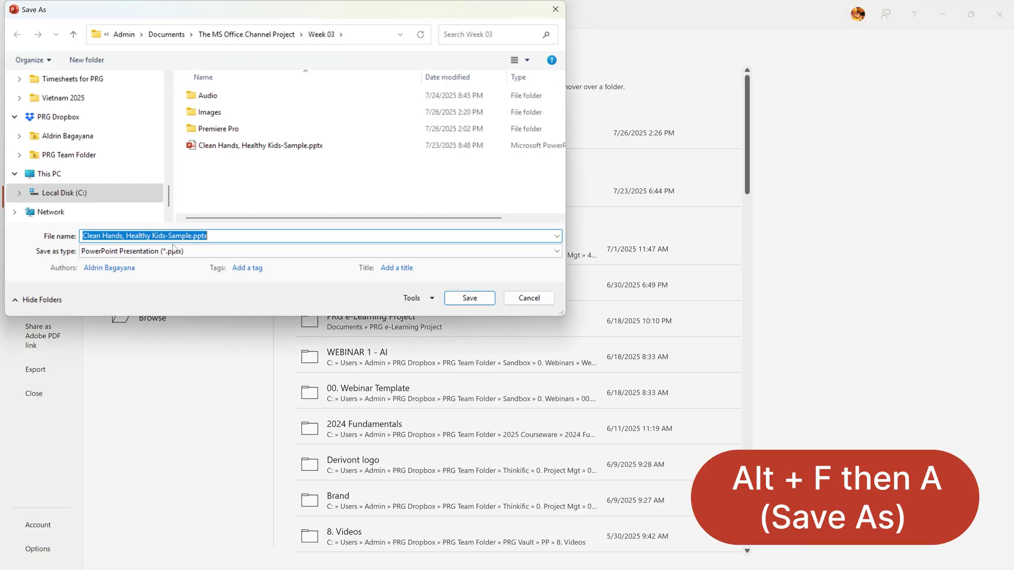
pyautogui.click(194, 233)
pyautogui.write('0')
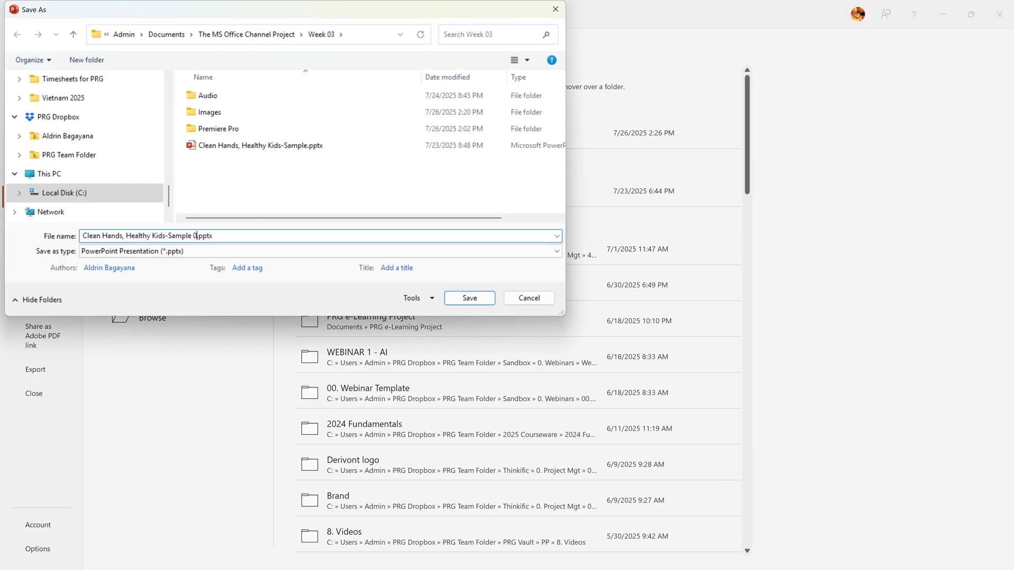
pyautogui.write('1 copy')
pyautogui.click(481, 297)
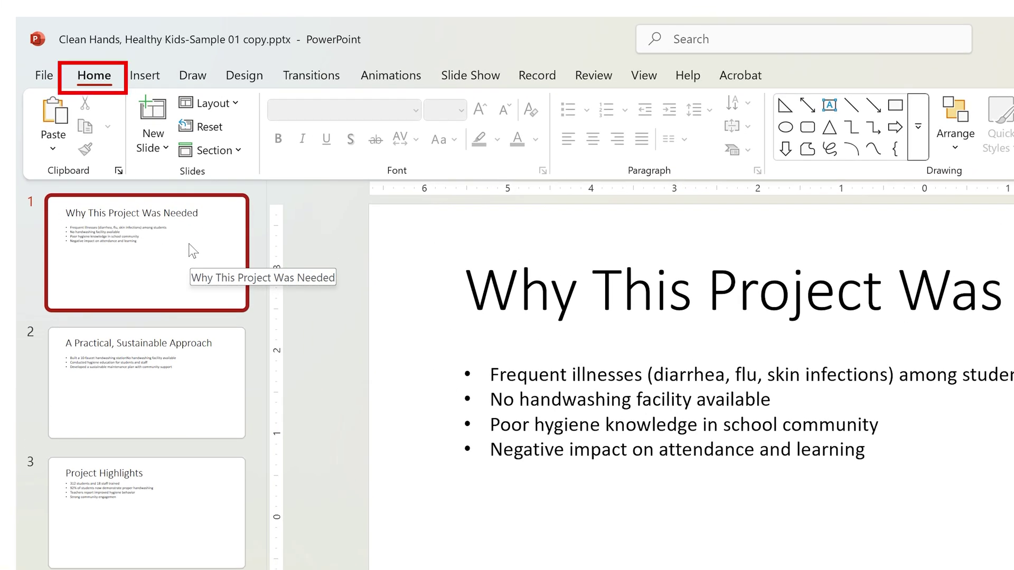
# - Apply Title and Content to slide 1, then to slides 2–5 from Slide Sorter
pyautogui.click(211, 103)
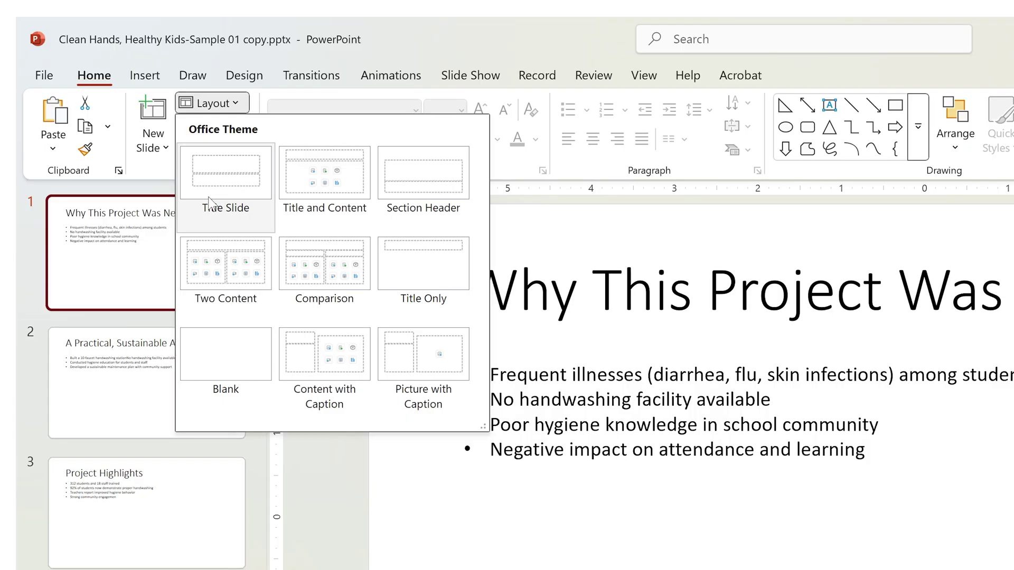
pyautogui.click(326, 188)
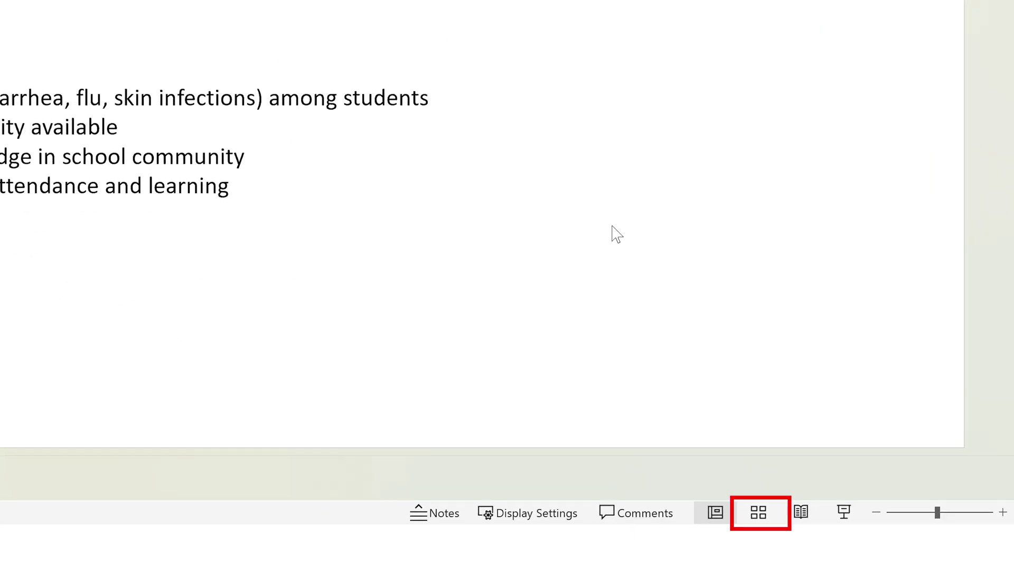
pyautogui.click(837, 564)
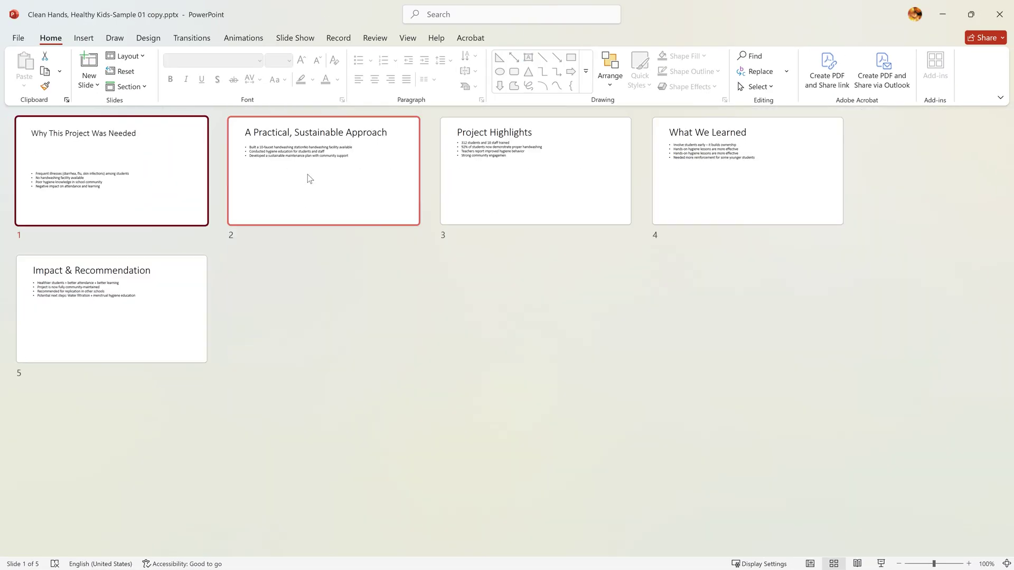
pyautogui.click(310, 178)
pyautogui.keyDown('shift'); pyautogui.click(715, 188); pyautogui.keyUp('shift')
pyautogui.keyDown('shift'); pyautogui.click(136, 283); pyautogui.keyUp('shift')
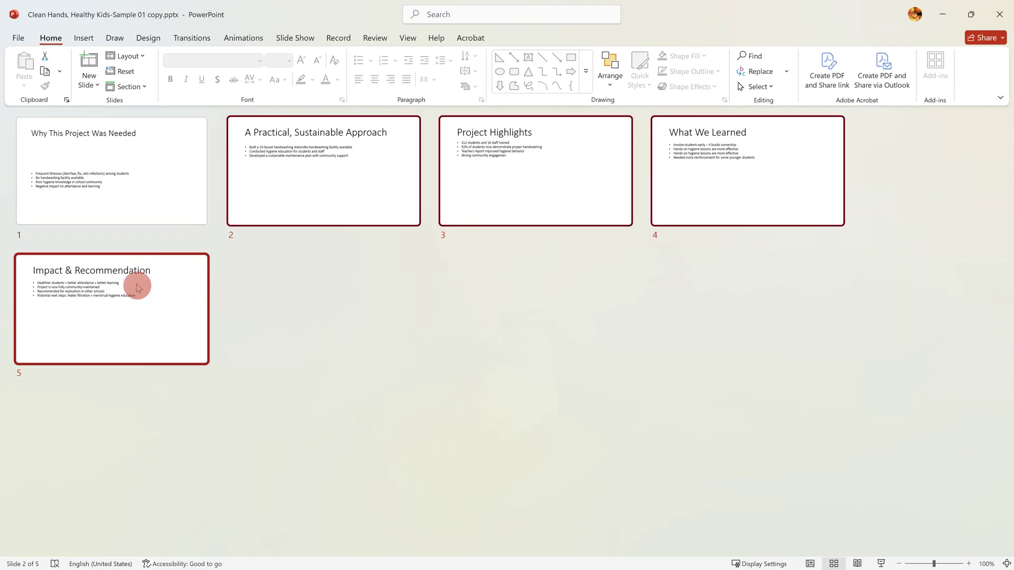
pyautogui.click(139, 55)
pyautogui.click(211, 110)
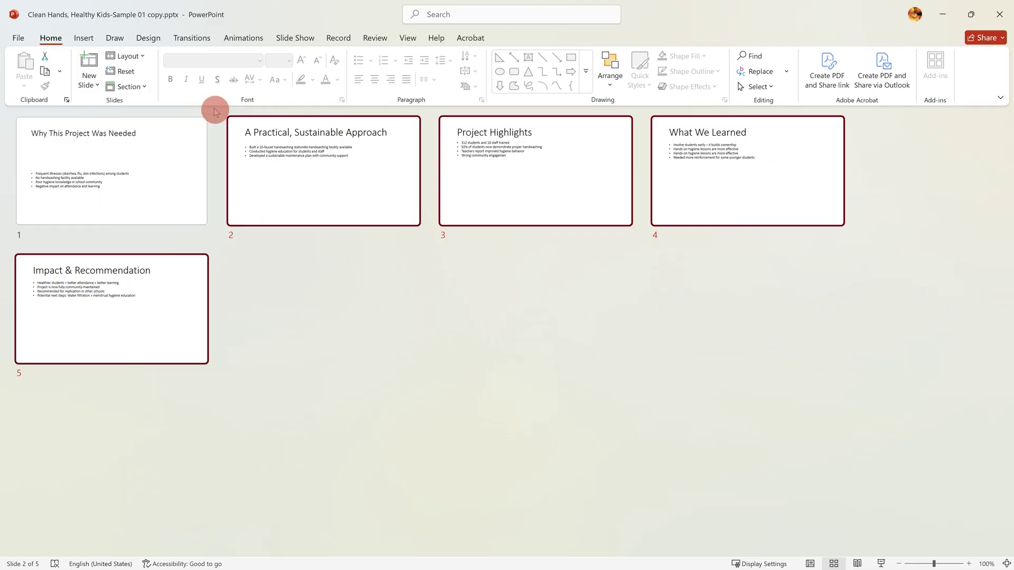
pyautogui.click(810, 565)
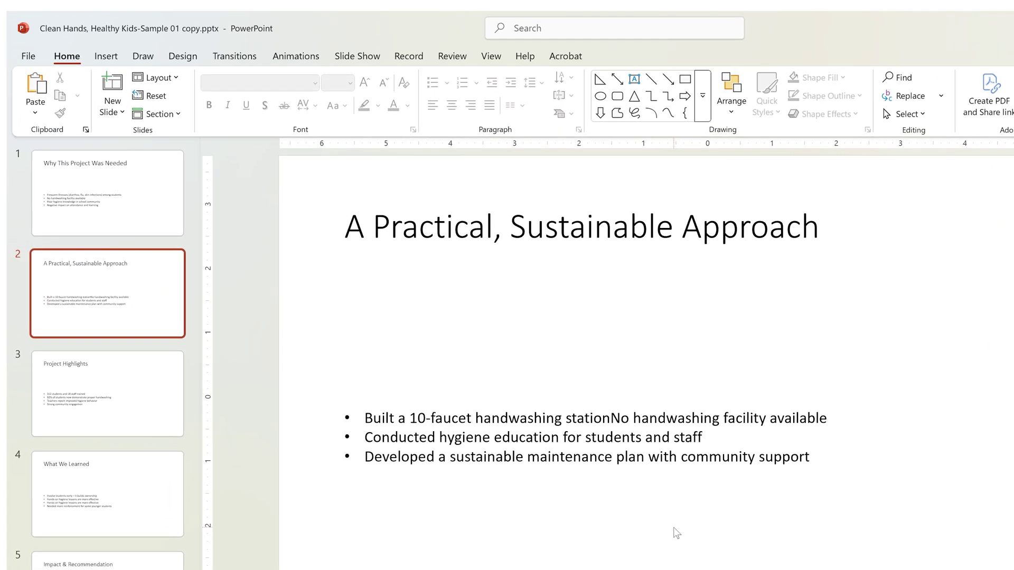
# - Set the top slide master's theme fonts to the Arial set and close Master View
pyautogui.click(595, 79)
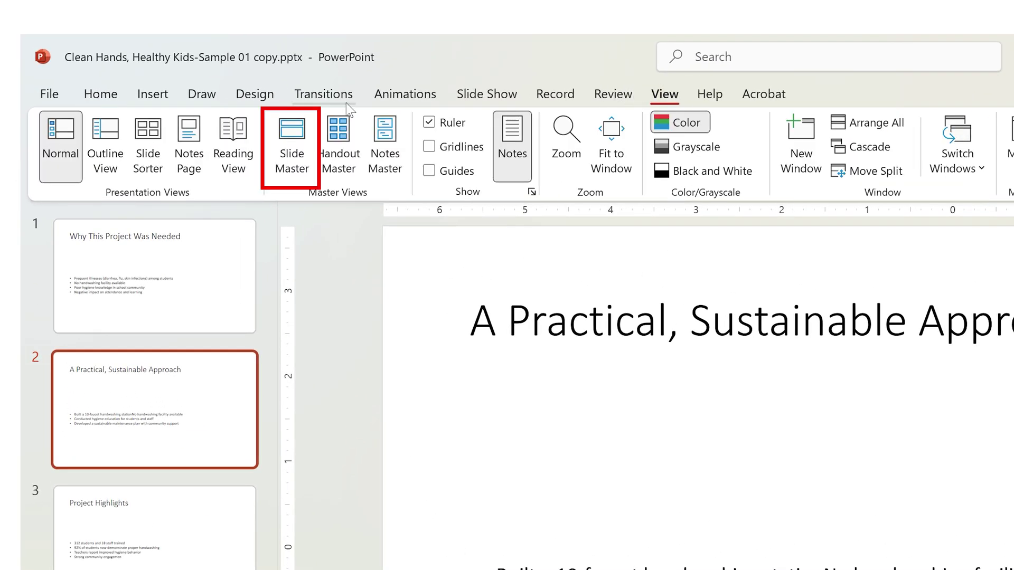
pyautogui.click(293, 146)
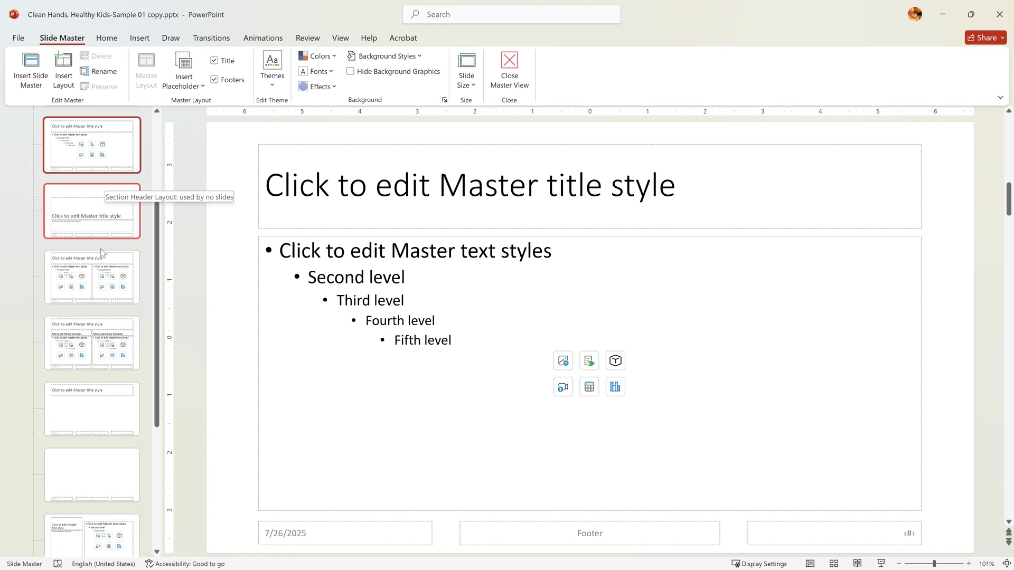
pyautogui.moveTo(158, 186); pyautogui.dragTo(160, 116)
pyautogui.click(104, 150)
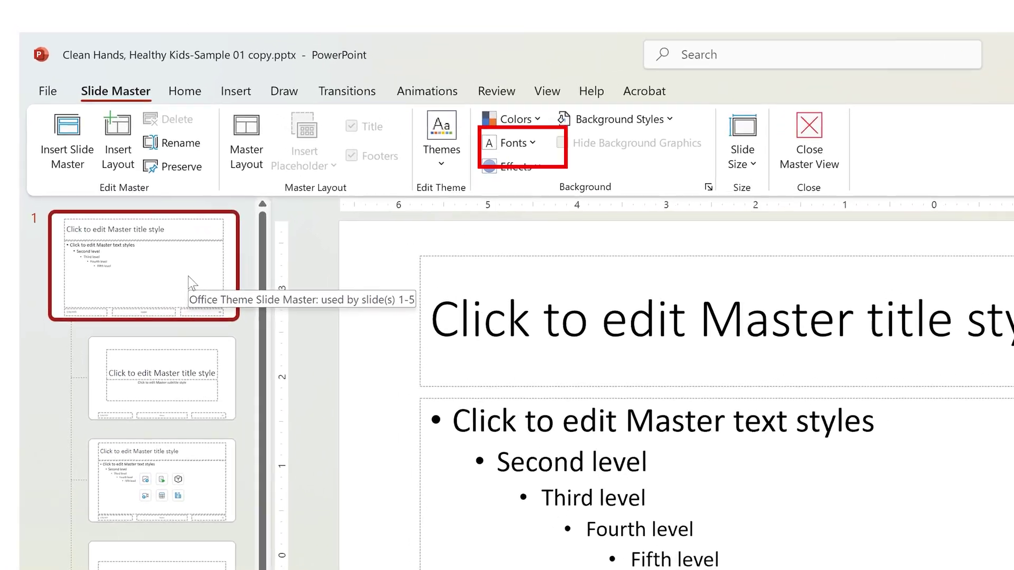
pyautogui.click(330, 72)
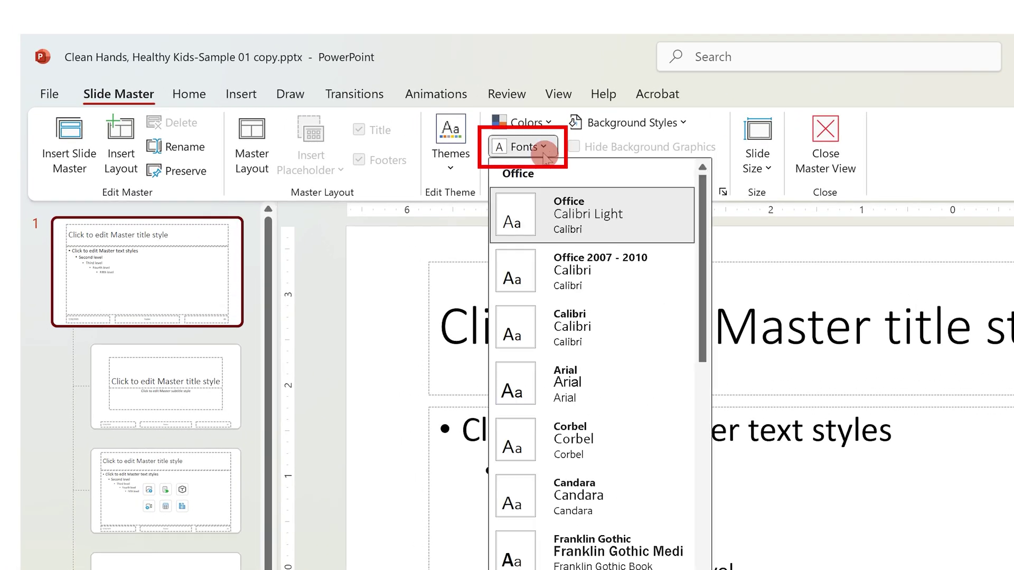
pyautogui.click(542, 397)
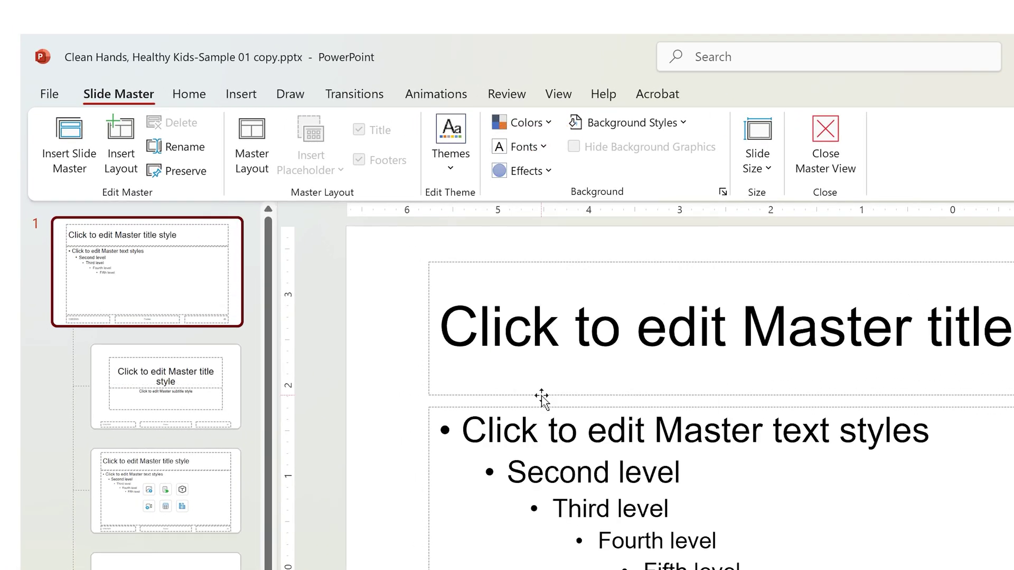
pyautogui.click(827, 142)
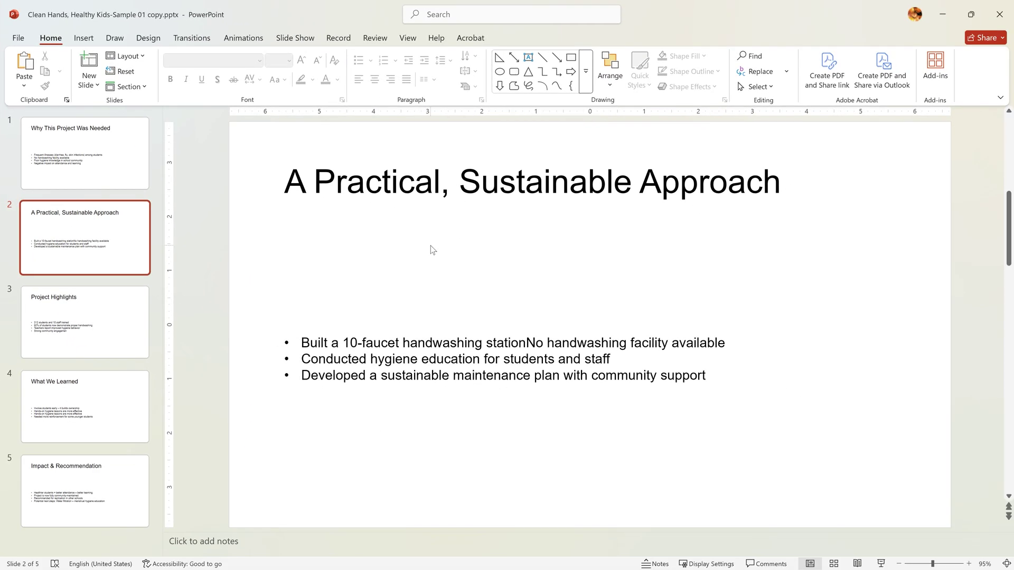
pyautogui.scroll(-3, 430, 246)
# - In Slide Master, reduce the master title text from 44 to 36 pt
pyautogui.scroll(4, 430, 245)
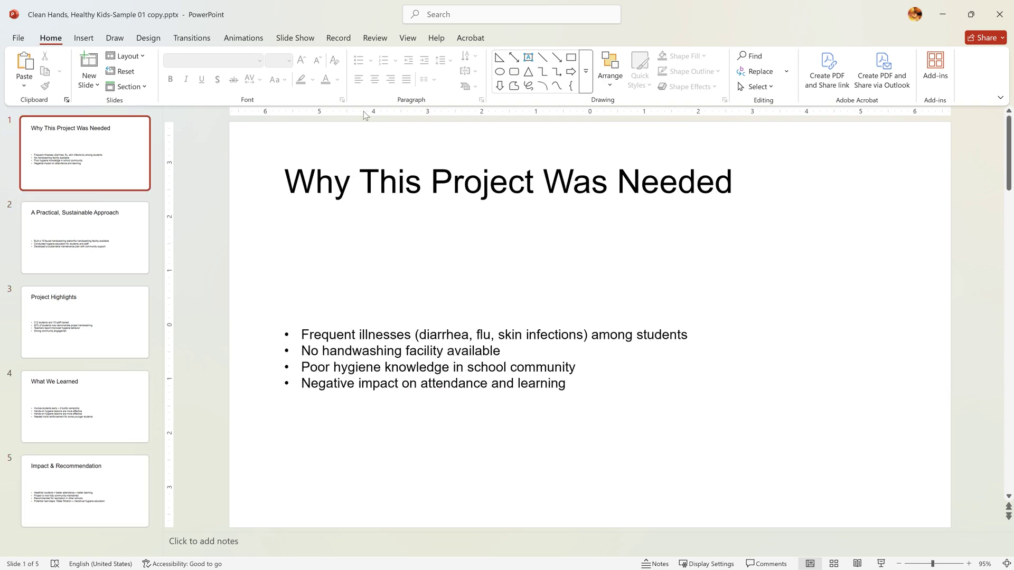
pyautogui.click(409, 38)
pyautogui.click(169, 69)
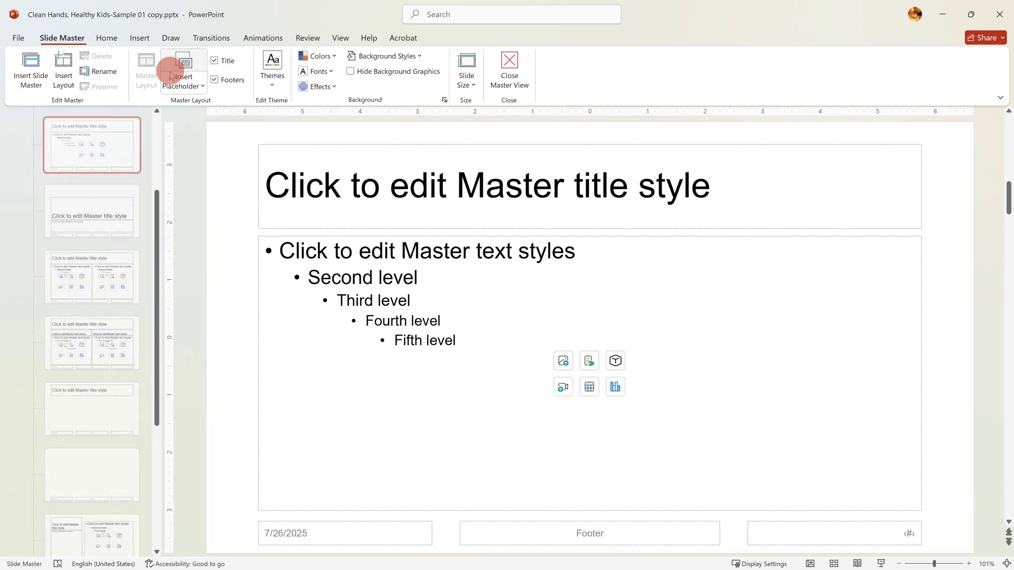
pyautogui.moveTo(278, 176); pyautogui.dragTo(726, 190)
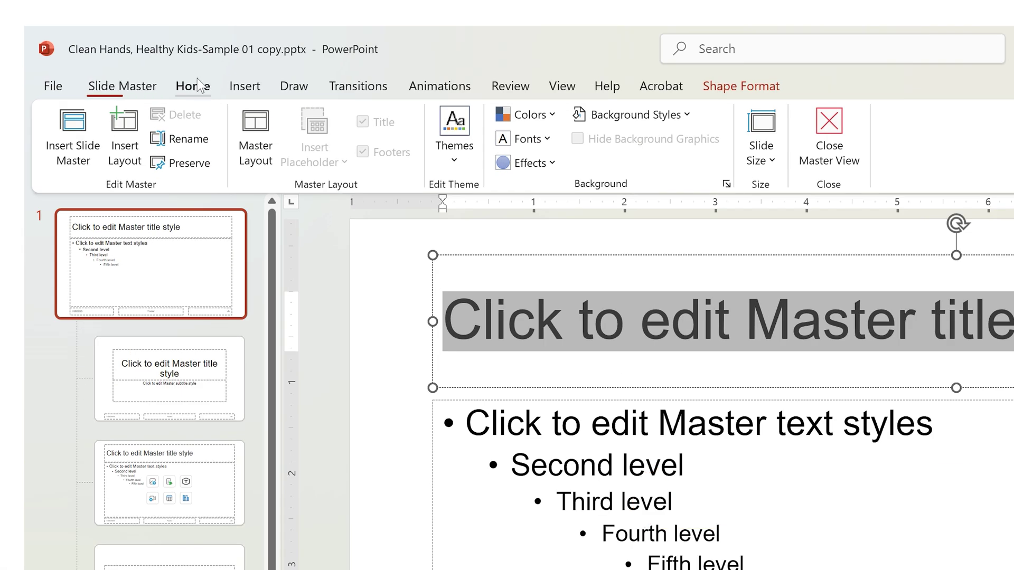
pyautogui.click(106, 38)
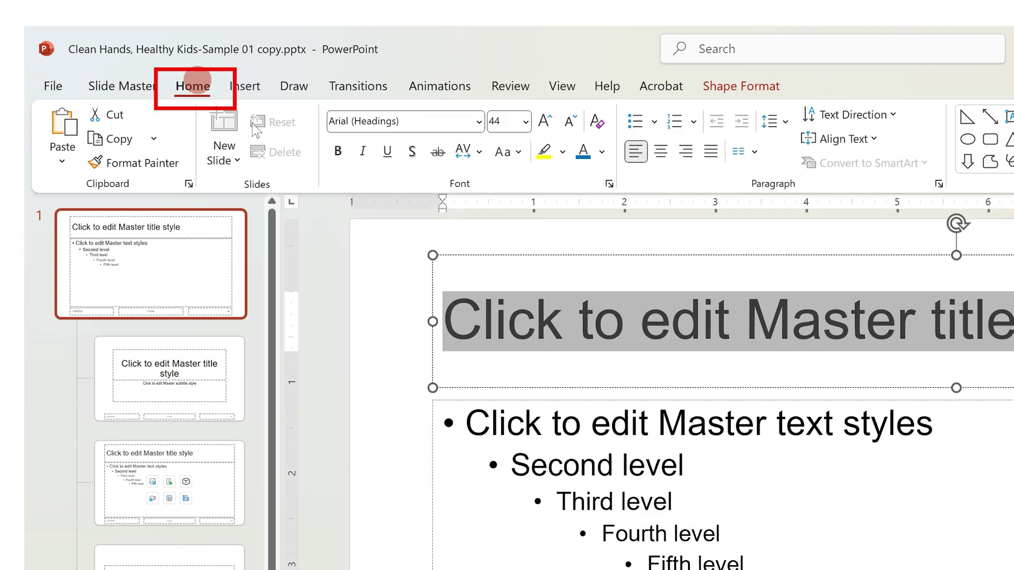
pyautogui.click(526, 122)
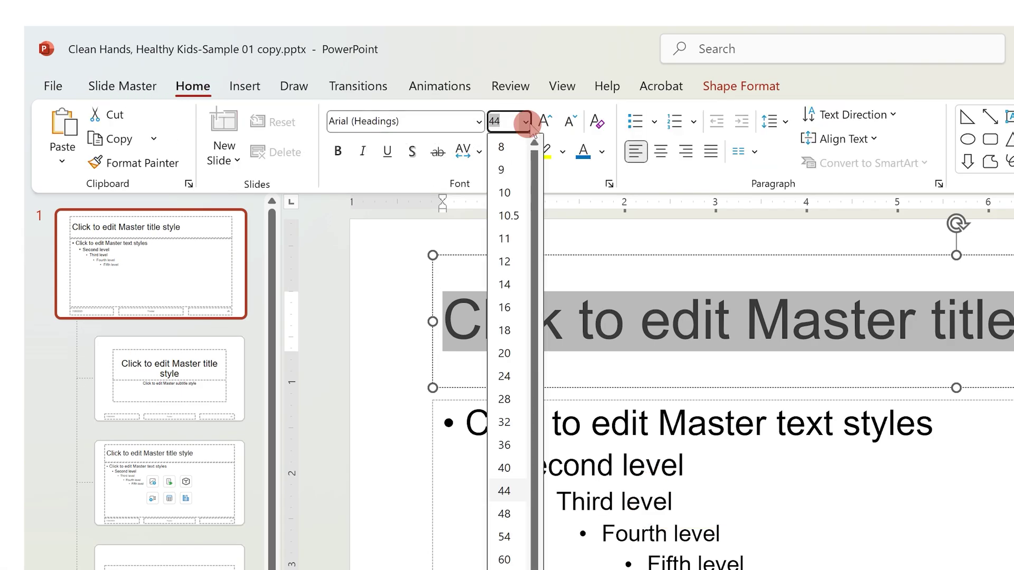
pyautogui.click(512, 441)
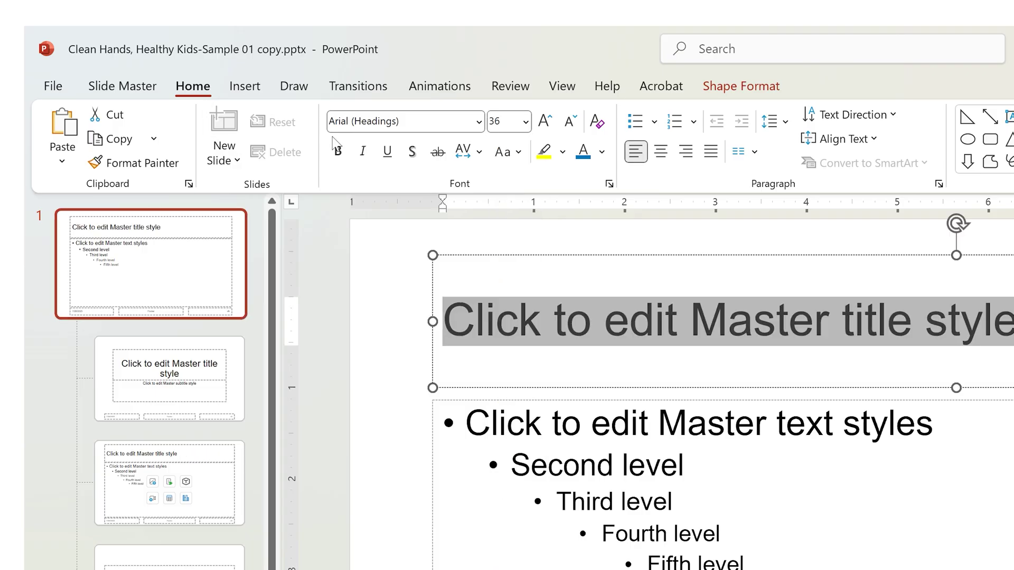
# - Make the master title bold, close Master View, and scroll through the slides
pyautogui.click(338, 151)
pyautogui.click(200, 82)
pyautogui.click(62, 37)
pyautogui.click(507, 74)
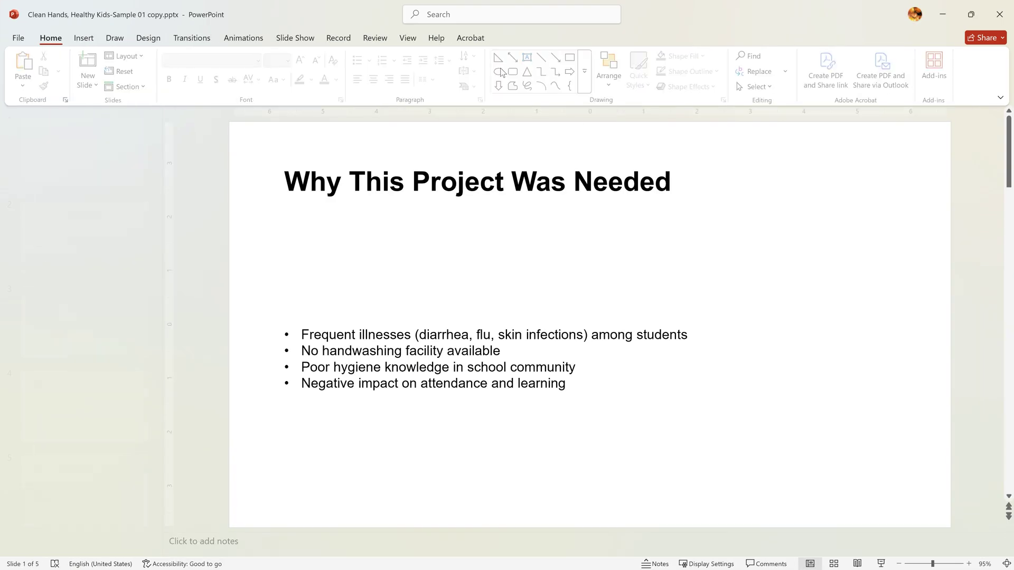
pyautogui.scroll(-4, 390, 251)
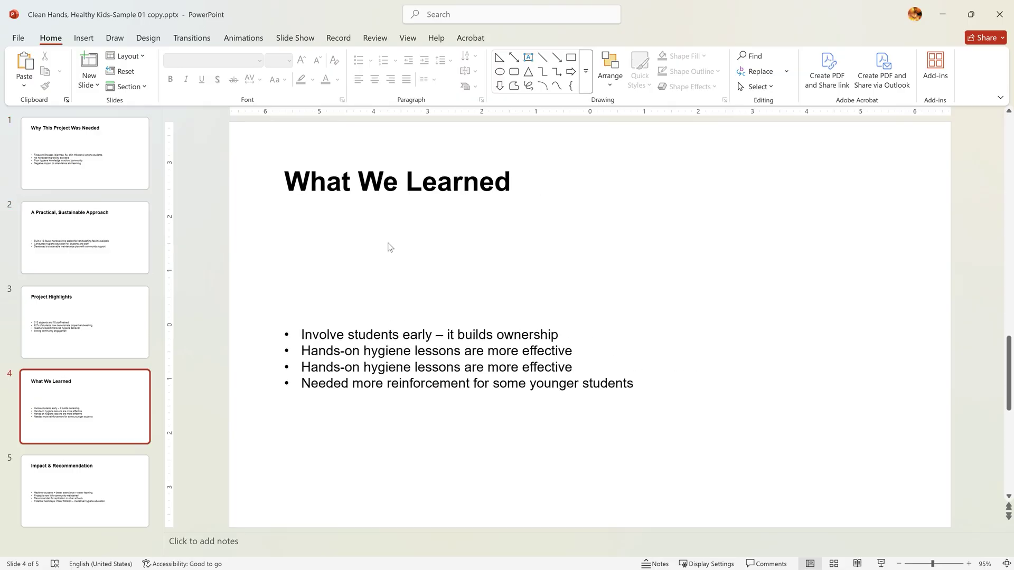
pyautogui.scroll(4, 391, 252)
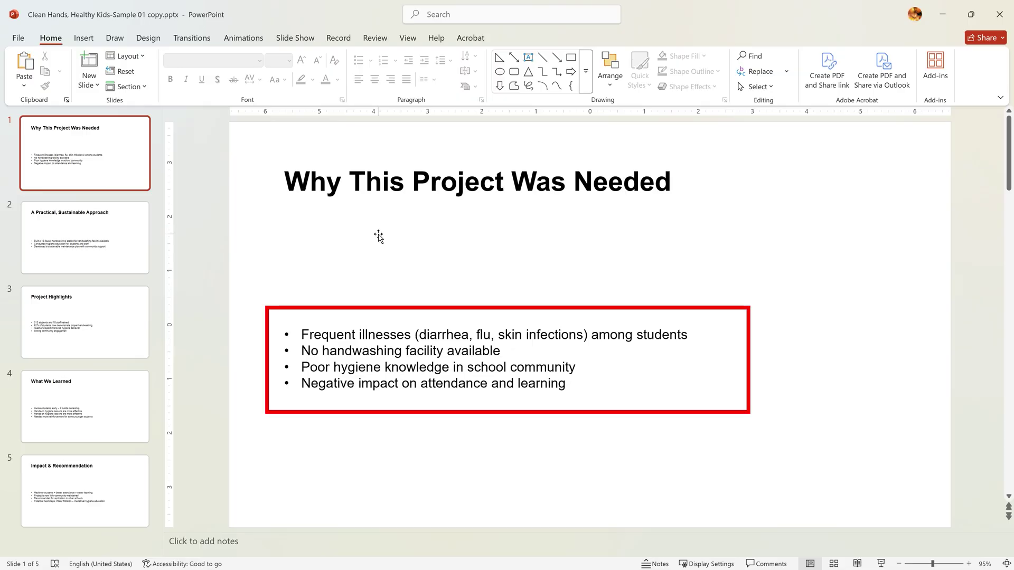
# - Shorten the master body placeholder to about one line below the title, then close Master View
pyautogui.click(407, 37)
pyautogui.click(165, 80)
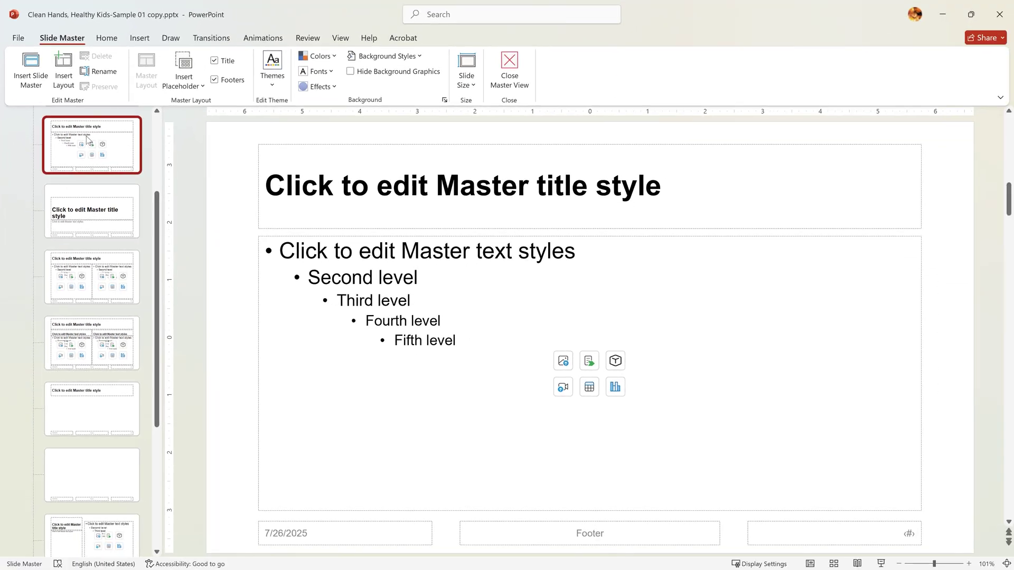
pyautogui.click(559, 511)
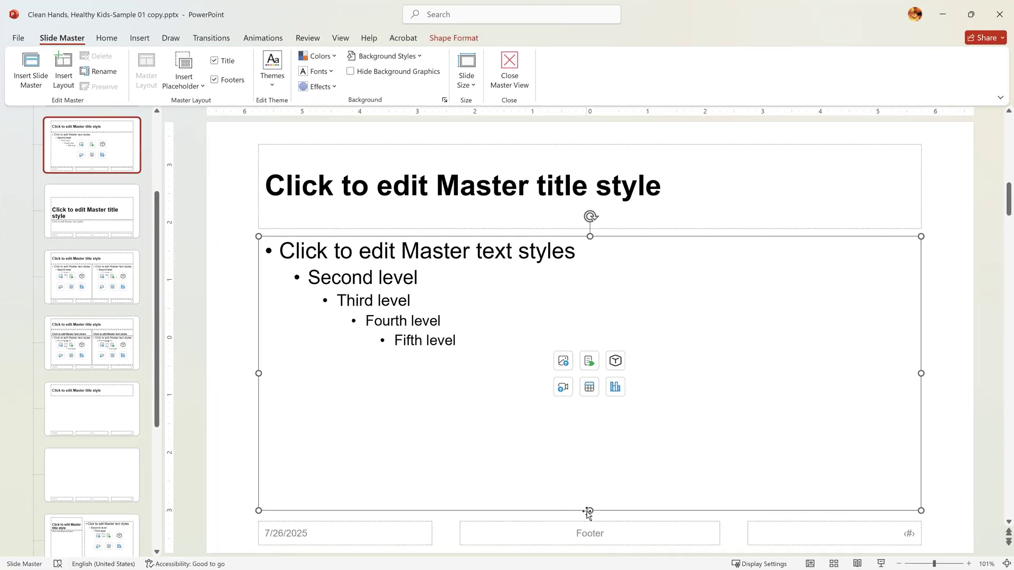
pyautogui.moveTo(590, 511); pyautogui.dragTo(561, 267)
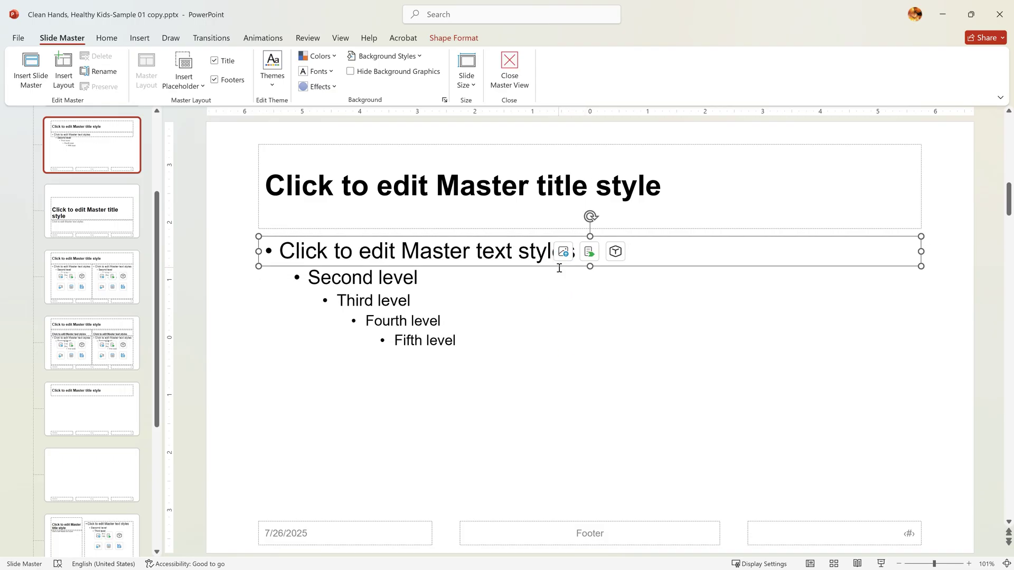
pyautogui.click(509, 68)
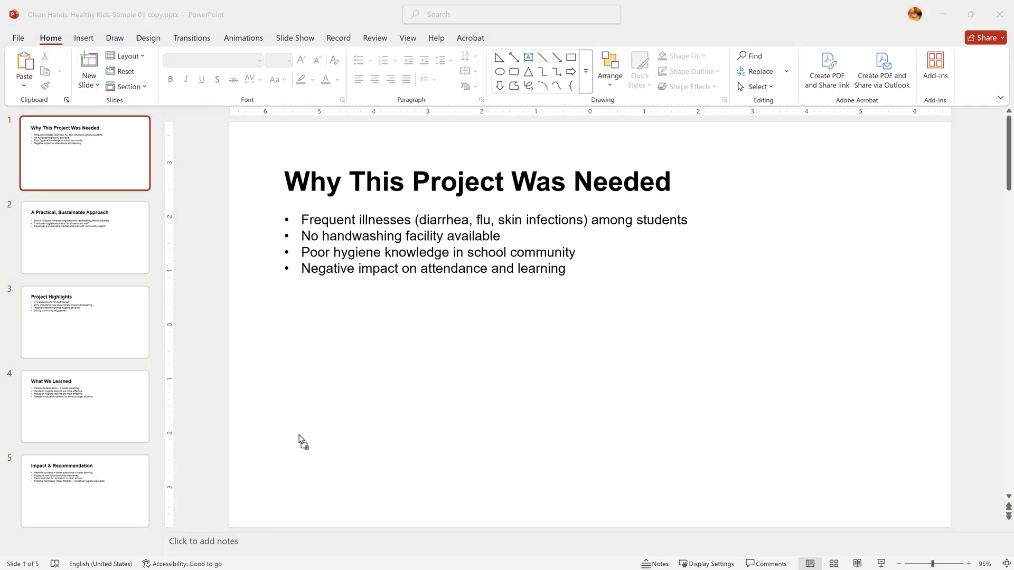
pyautogui.hotkey('ctrl', 'v')
pyautogui.moveTo(621, 285); pyautogui.dragTo(307, 458)
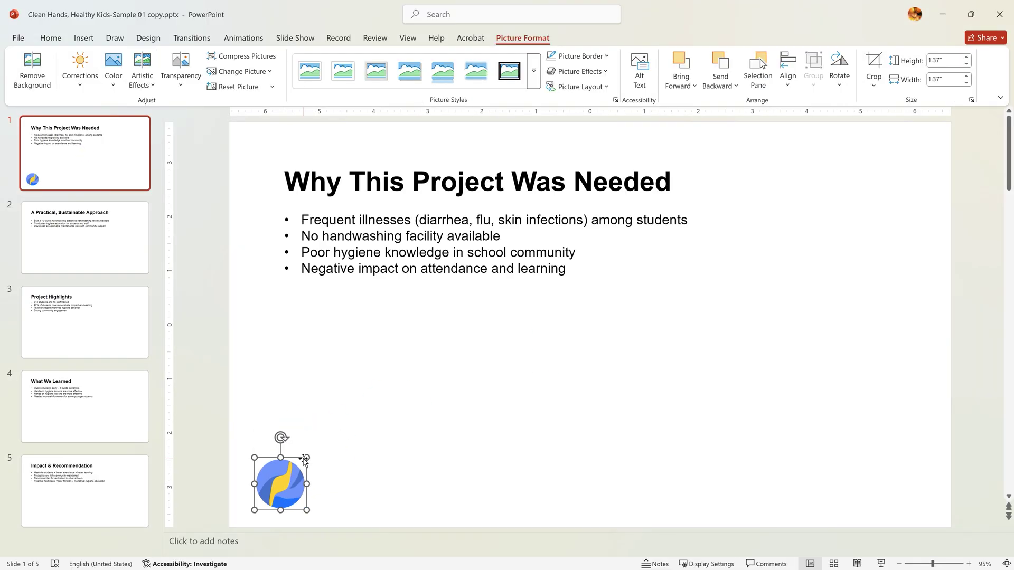
pyautogui.click(464, 399)
pyautogui.write('SAINT MARK ELEMENTARY SCHOOL')
pyautogui.moveTo(443, 309); pyautogui.dragTo(428, 473)
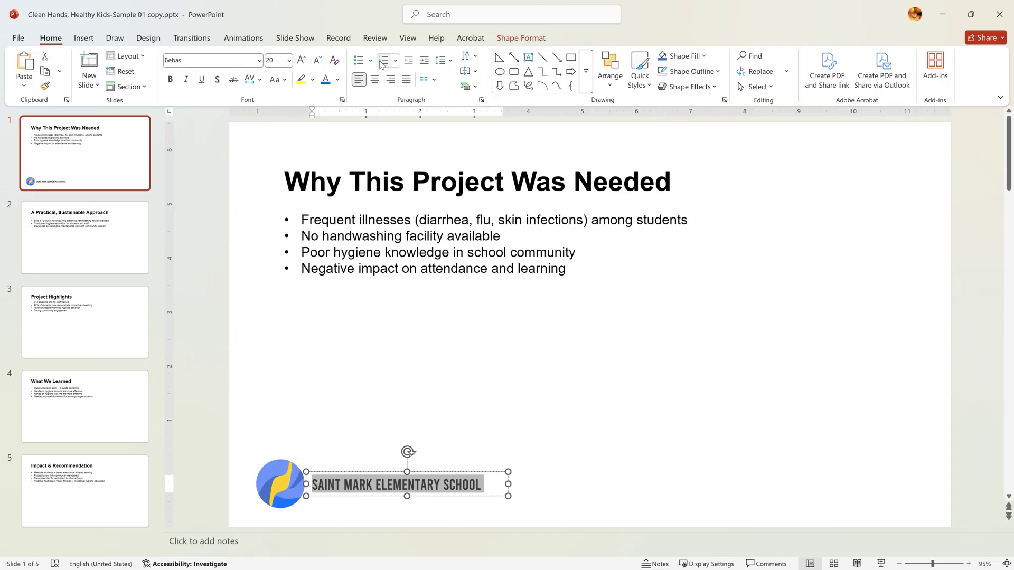
pyautogui.keyDown('ctrl'); pyautogui.click(282, 488); pyautogui.keyUp('ctrl')
pyautogui.hotkey('ctrl', 'x')
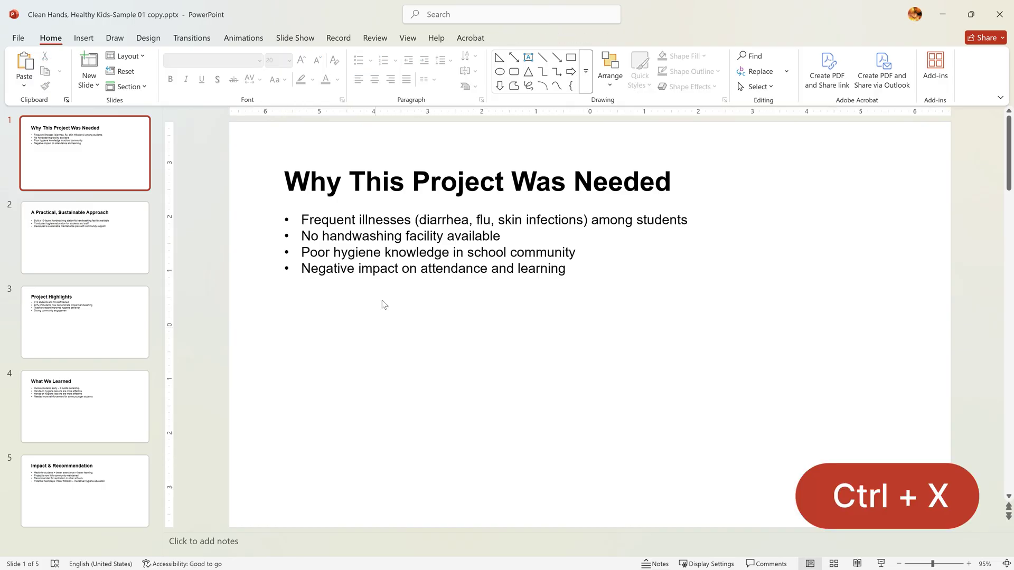
# - Paste the logo and 'SAINT MARK ELEMENTARY SCHOOL' name onto the top slide master
pyautogui.click(407, 37)
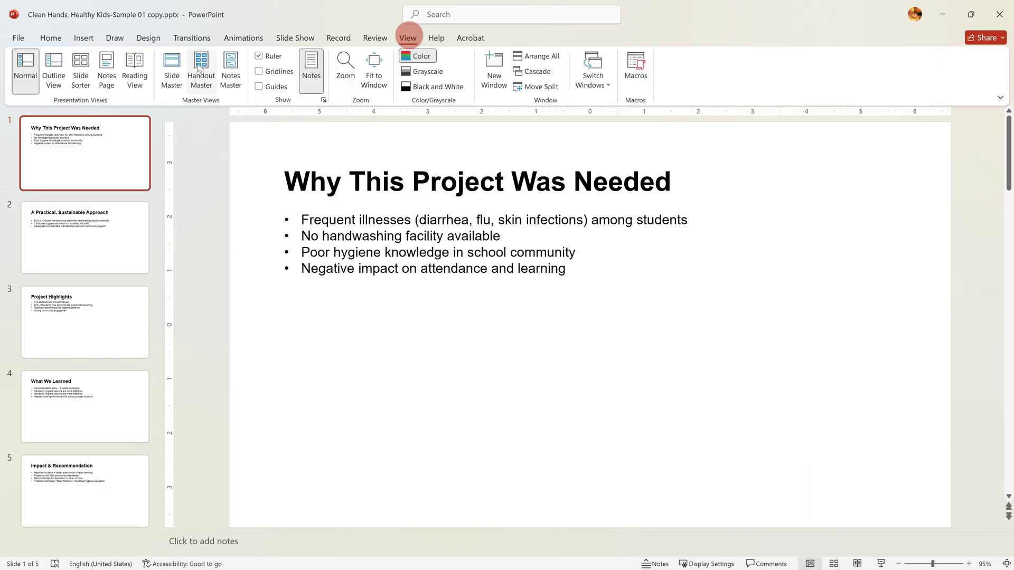
pyautogui.click(176, 72)
pyautogui.scroll(3, 93, 212)
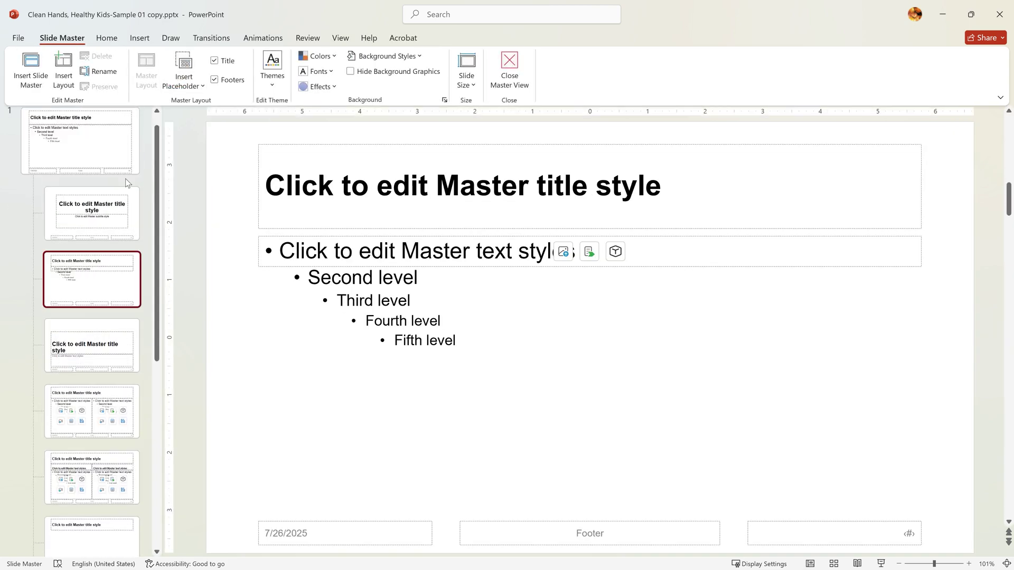
pyautogui.click(100, 159)
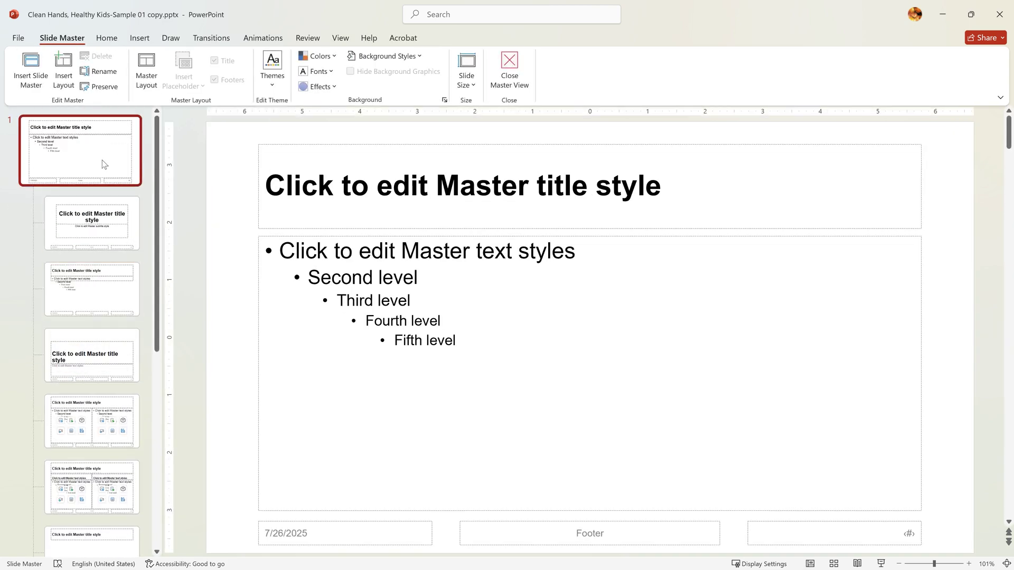
pyautogui.hotkey('ctrl', 'v')
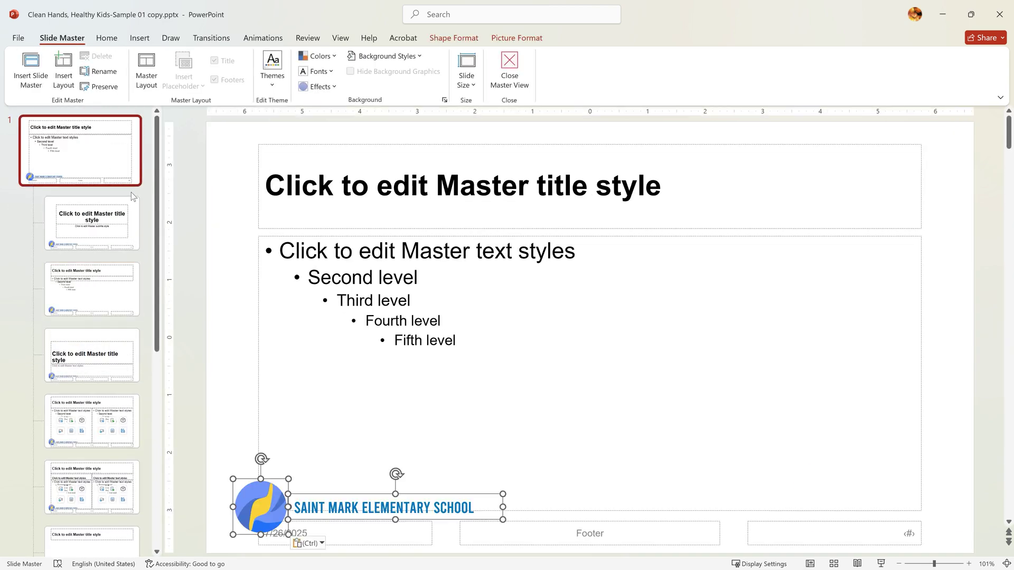
pyautogui.click(250, 427)
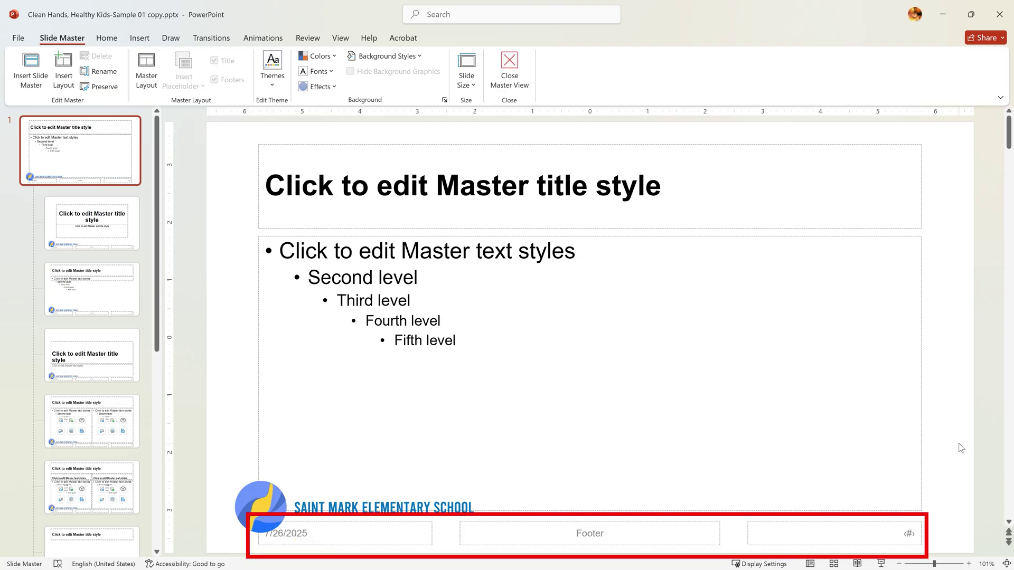
pyautogui.click(517, 74)
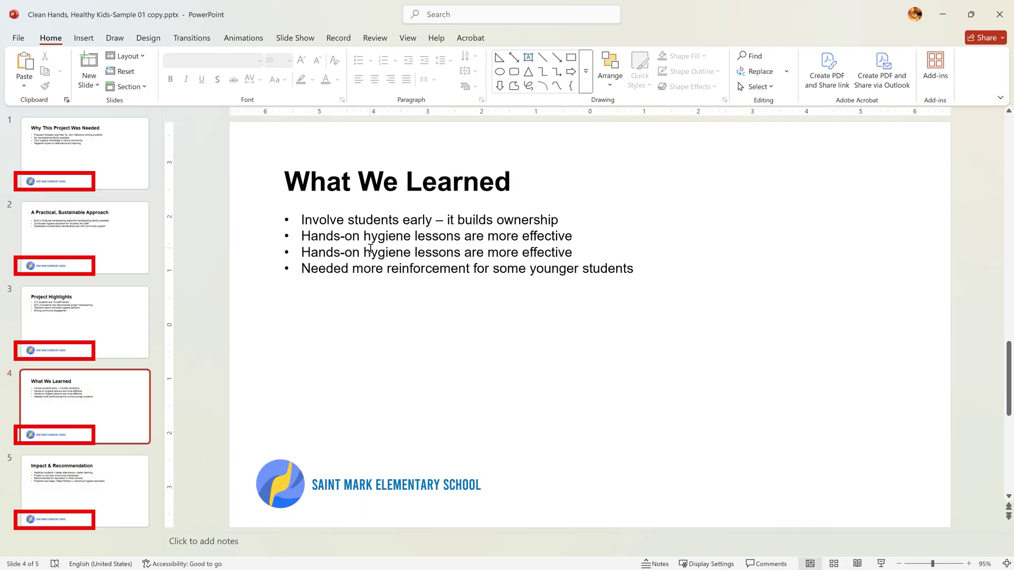
pyautogui.scroll(-1, 371, 249)
pyautogui.scroll(4, 374, 256)
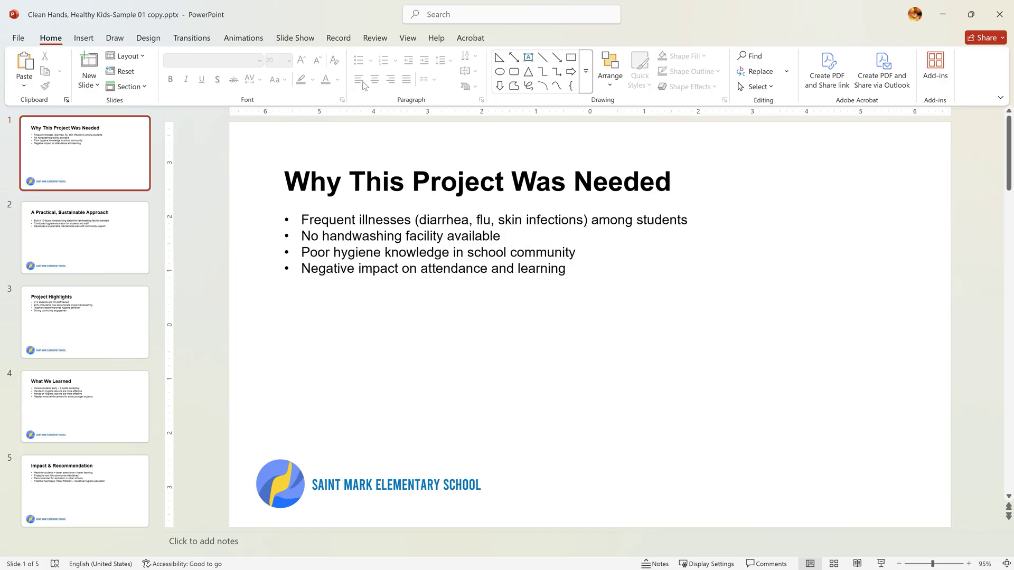
# - Paste the handwashing photo onto the top slide master and stretch it to fill the slide
pyautogui.click(408, 37)
pyautogui.click(172, 79)
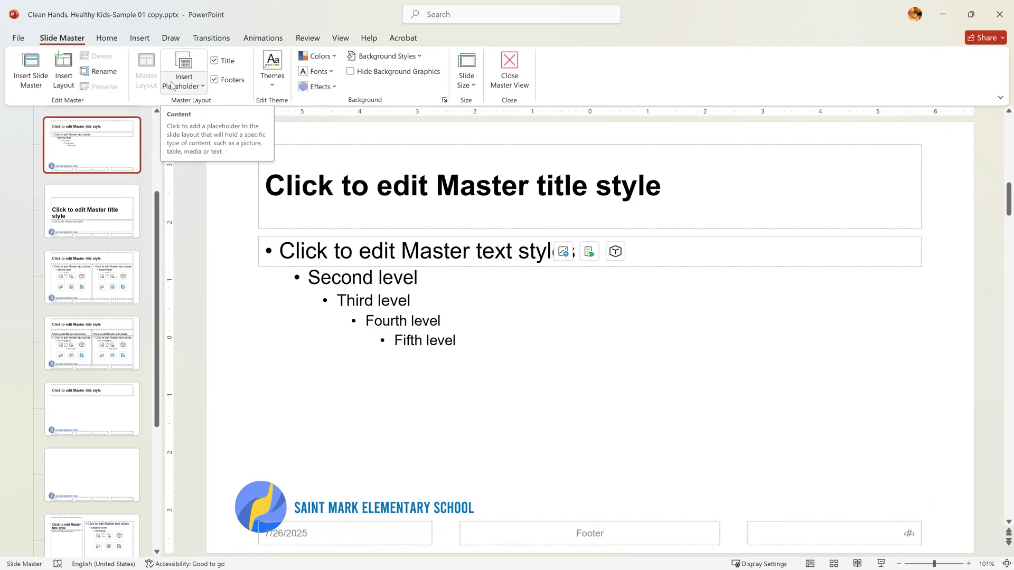
pyautogui.scroll(3, 95, 150)
pyautogui.click(95, 150)
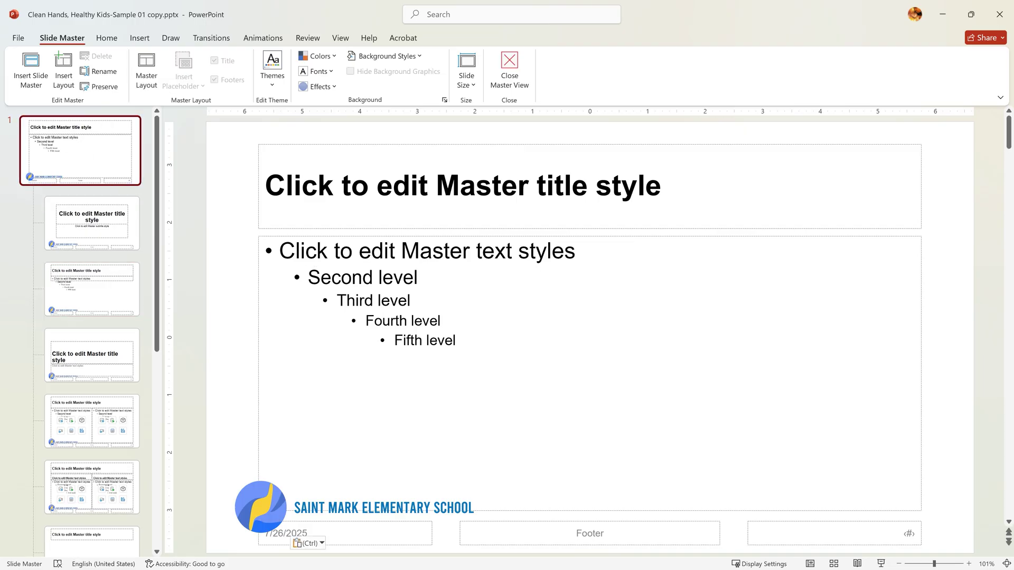
pyautogui.hotkey('ctrl', 'v')
pyautogui.moveTo(660, 238); pyautogui.dragTo(809, 120)
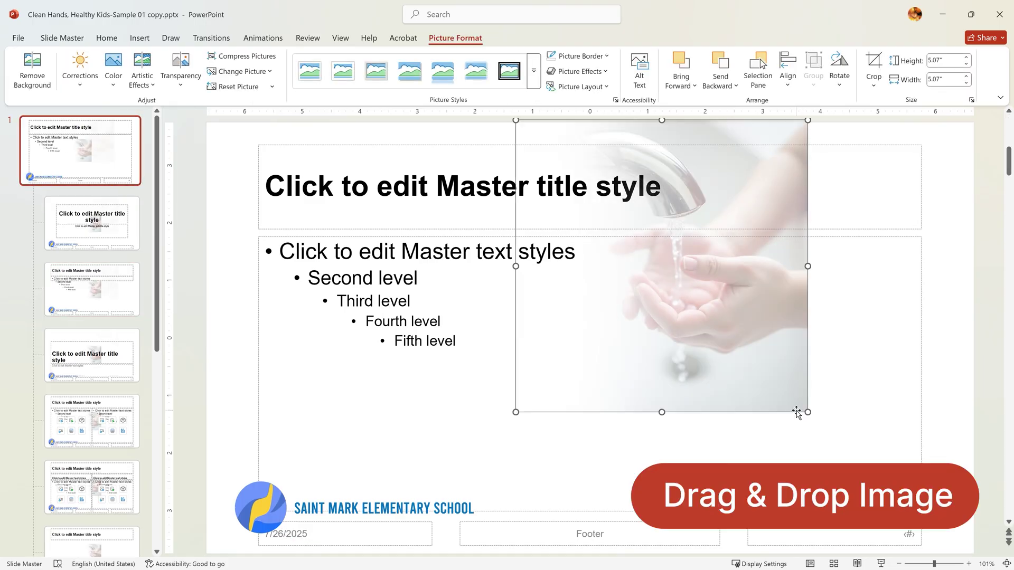
pyautogui.moveTo(799, 412); pyautogui.dragTo(974, 552)
# - Close Master View and scroll through the slides to check the faded photo background
pyautogui.click(62, 38)
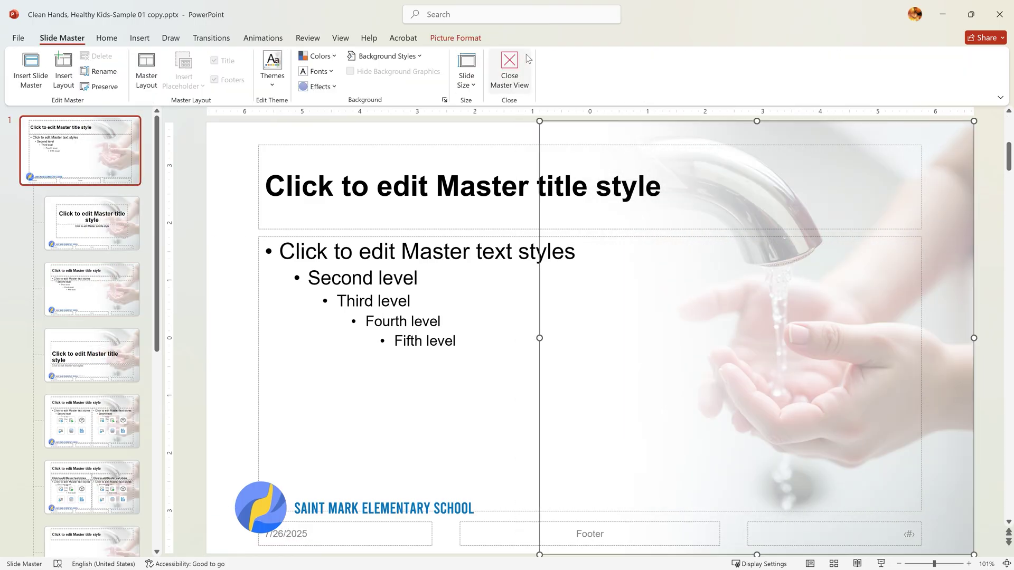
pyautogui.click(515, 61)
pyautogui.scroll(-4, 502, 319)
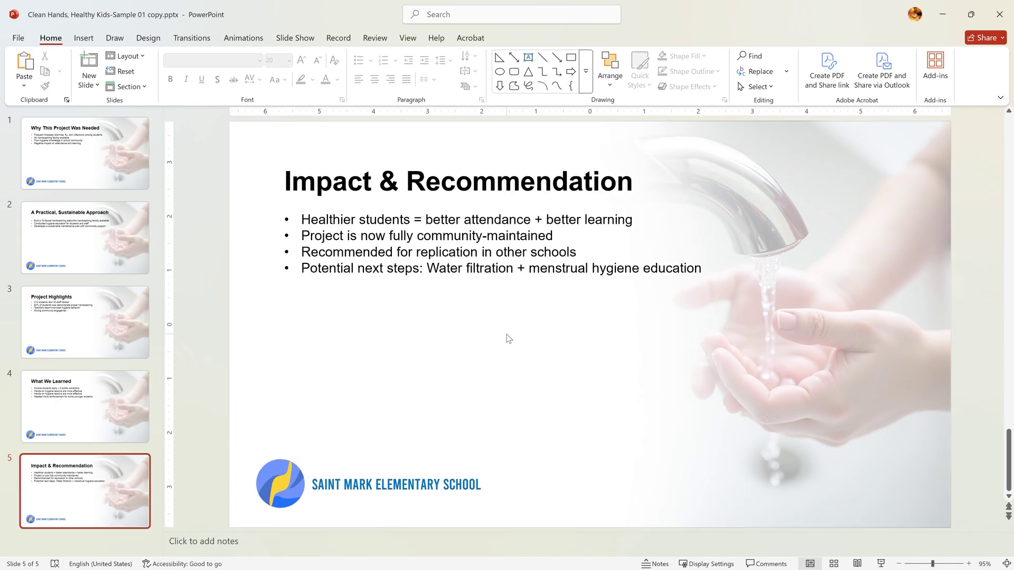
pyautogui.scroll(2, 506, 335)
pyautogui.scroll(3, 506, 333)
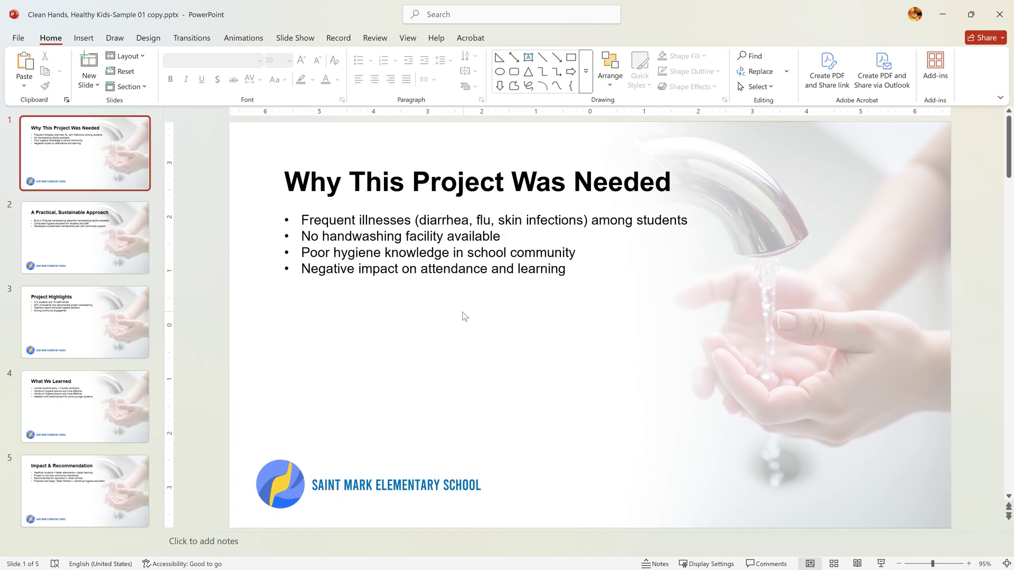
pyautogui.click(408, 37)
# - On the top slide master, draw a short vertical line left of the title
pyautogui.click(170, 66)
pyautogui.click(76, 168)
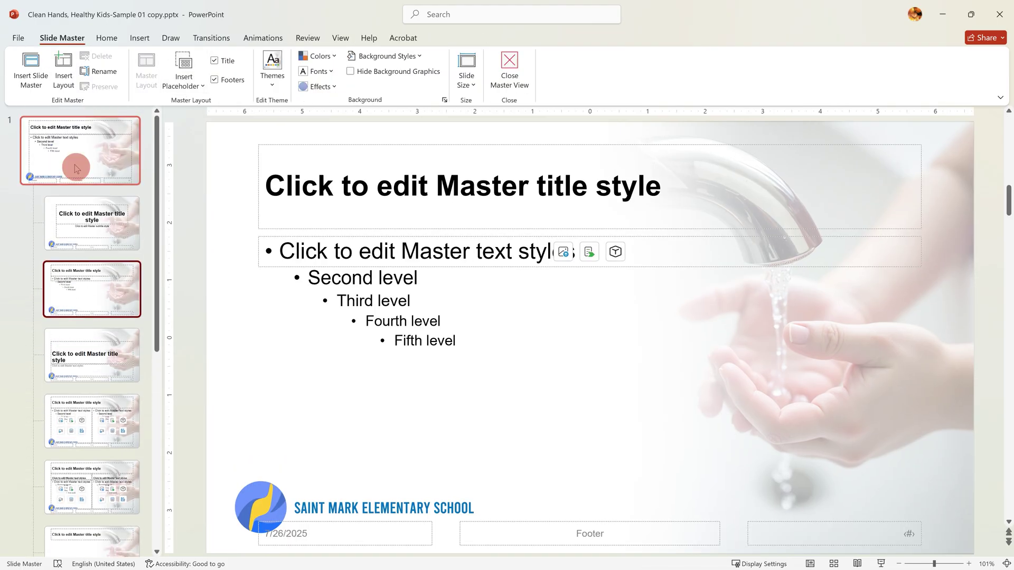
pyautogui.click(140, 38)
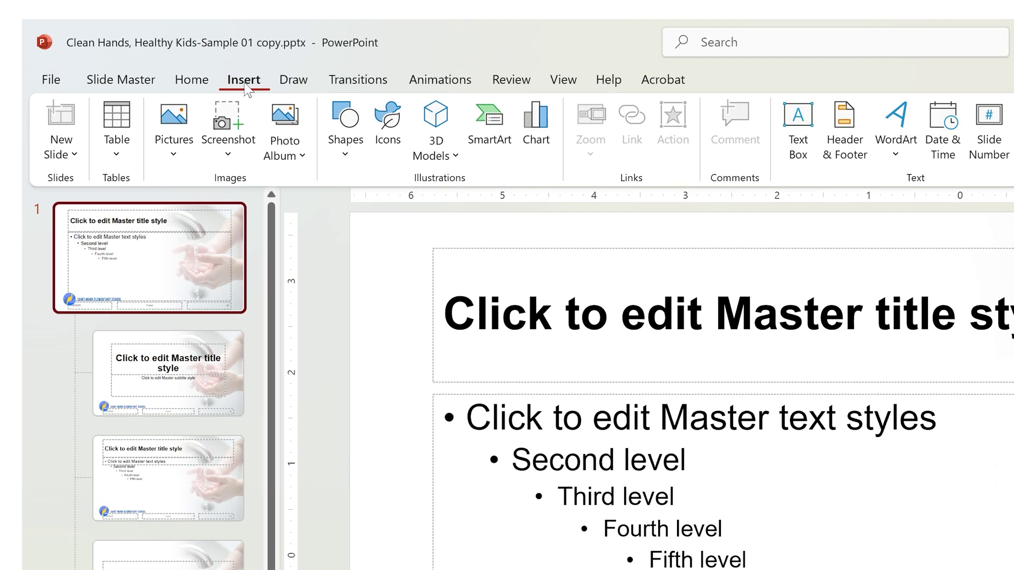
pyautogui.click(344, 153)
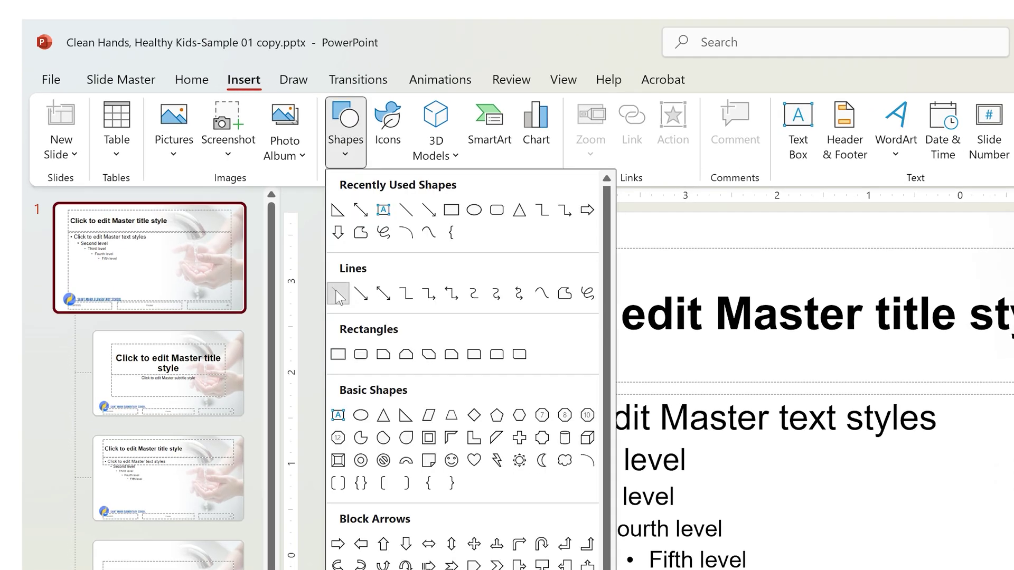
pyautogui.click(338, 294)
pyautogui.moveTo(423, 276); pyautogui.dragTo(422, 341)
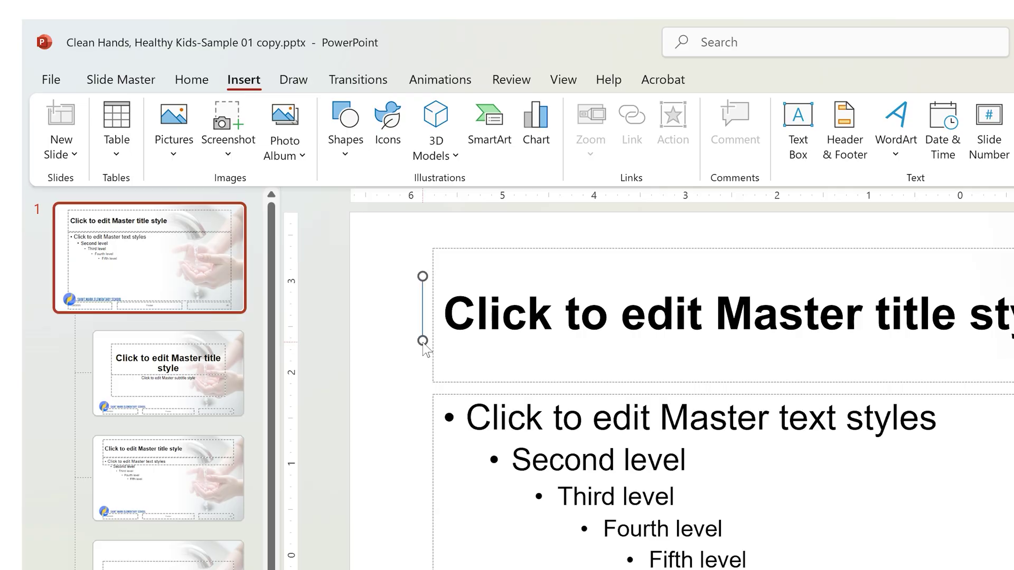
# - Make the line blue and 6 pt thick, and nudge it into place beside the title
pyautogui.click(834, 127)
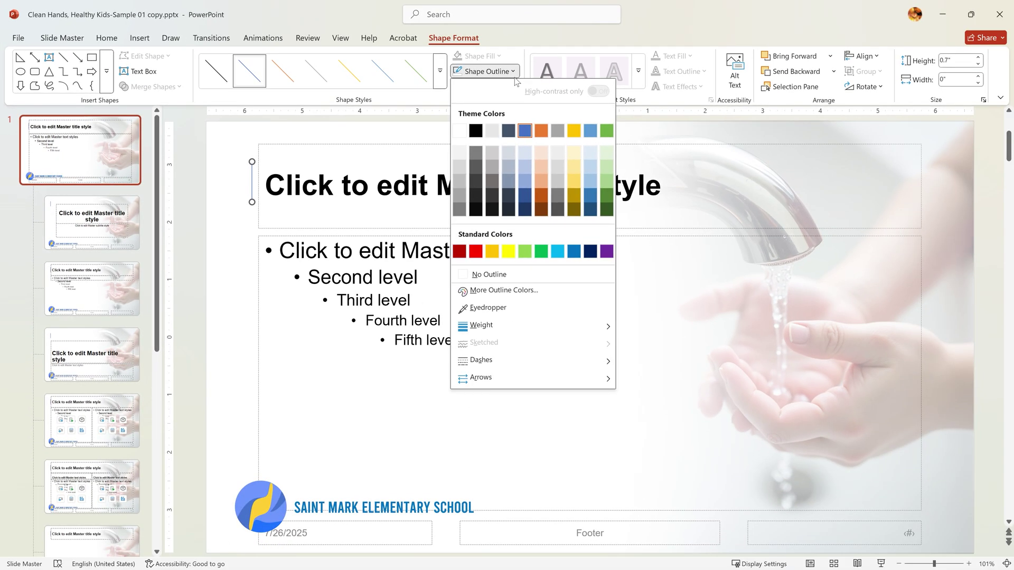
pyautogui.moveTo(515, 328)
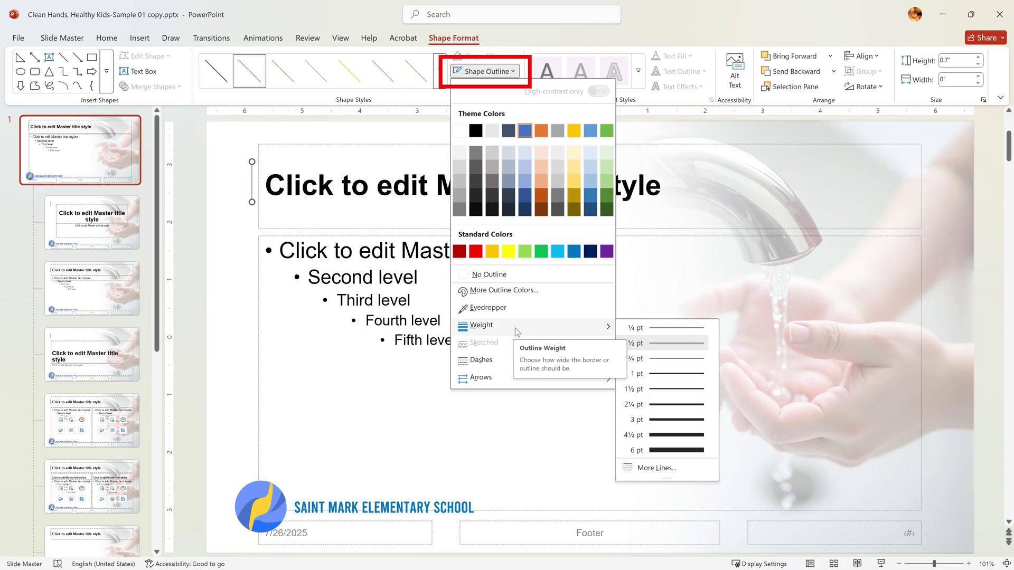
pyautogui.click(574, 252)
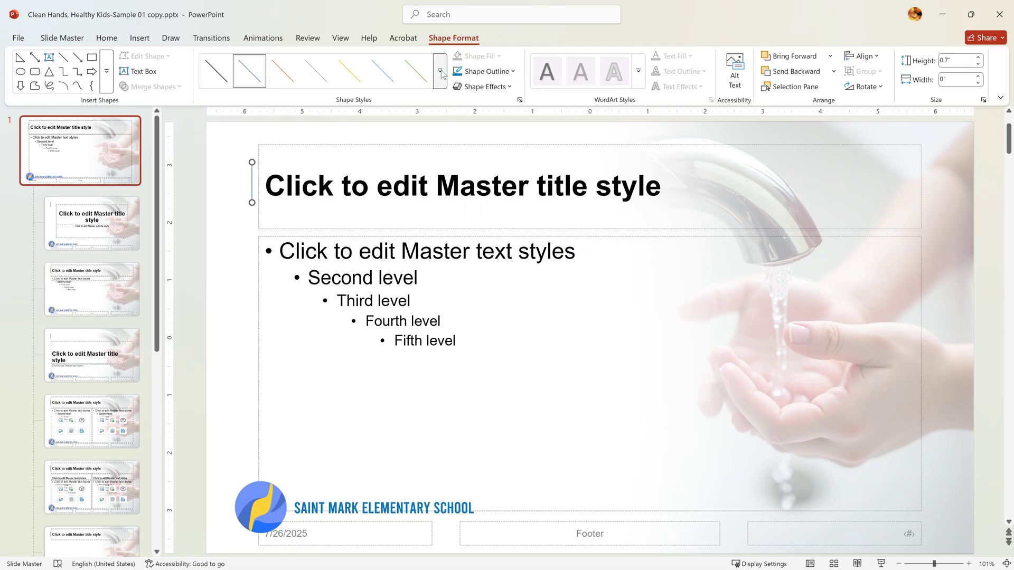
pyautogui.click(503, 74)
pyautogui.moveTo(522, 324)
pyautogui.click(651, 453)
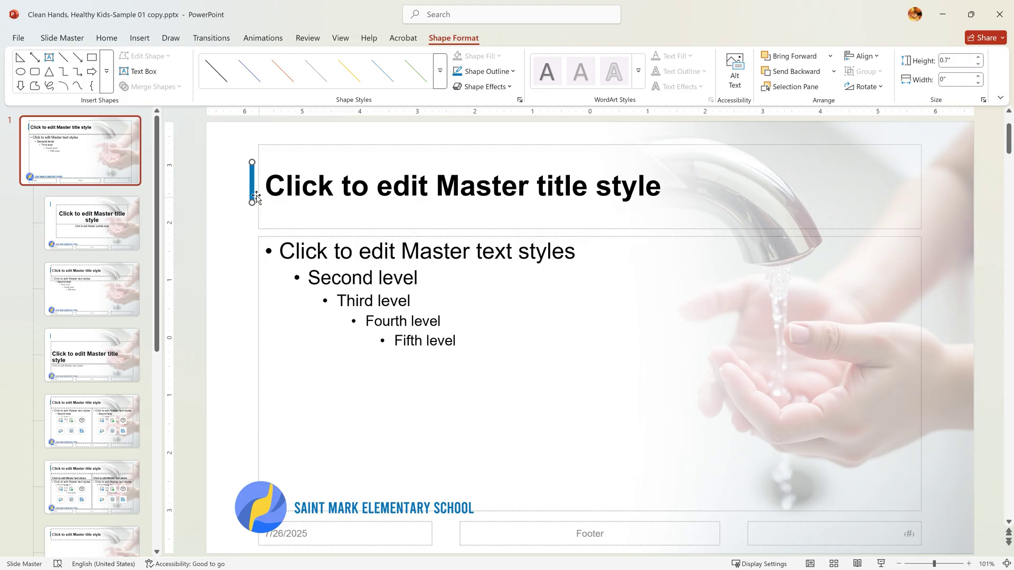
pyautogui.moveTo(256, 197); pyautogui.dragTo(256, 187)
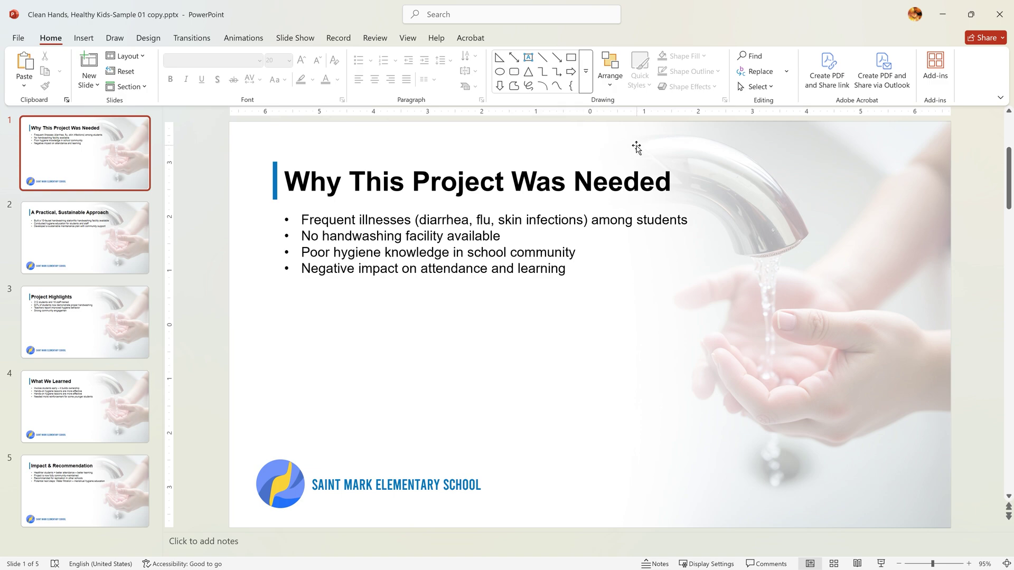
pyautogui.scroll(-3, 636, 147)
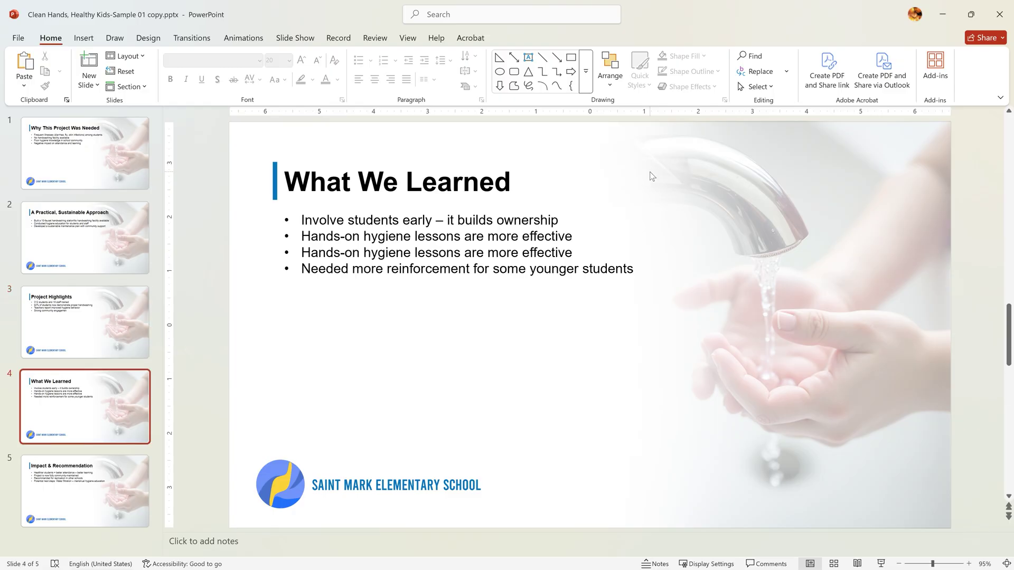
pyautogui.scroll(2, 651, 176)
pyautogui.scroll(1, 651, 175)
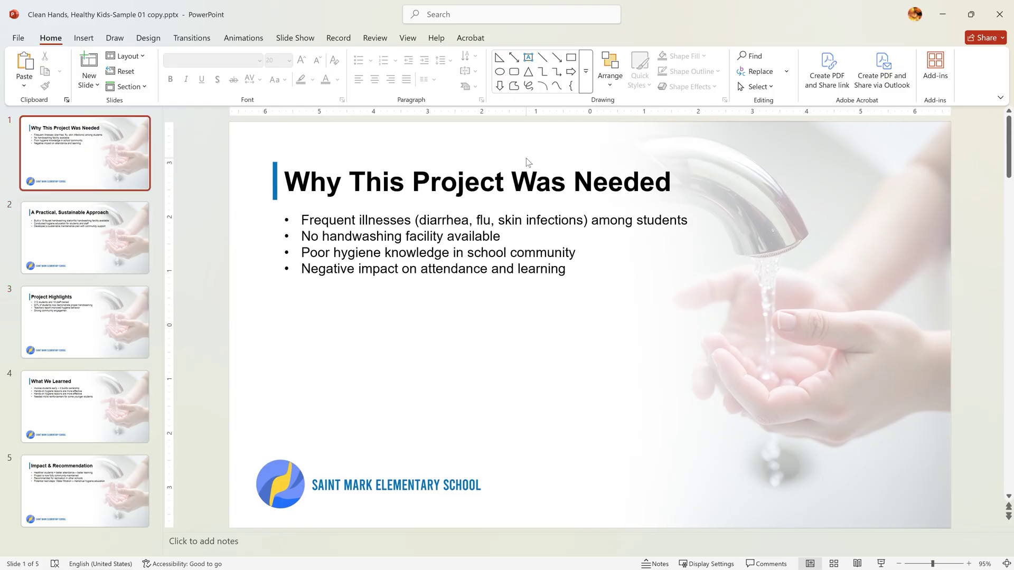
# - Draw a tall right triangle with a blue outline and mostly transparent blue fill
pyautogui.click(83, 39)
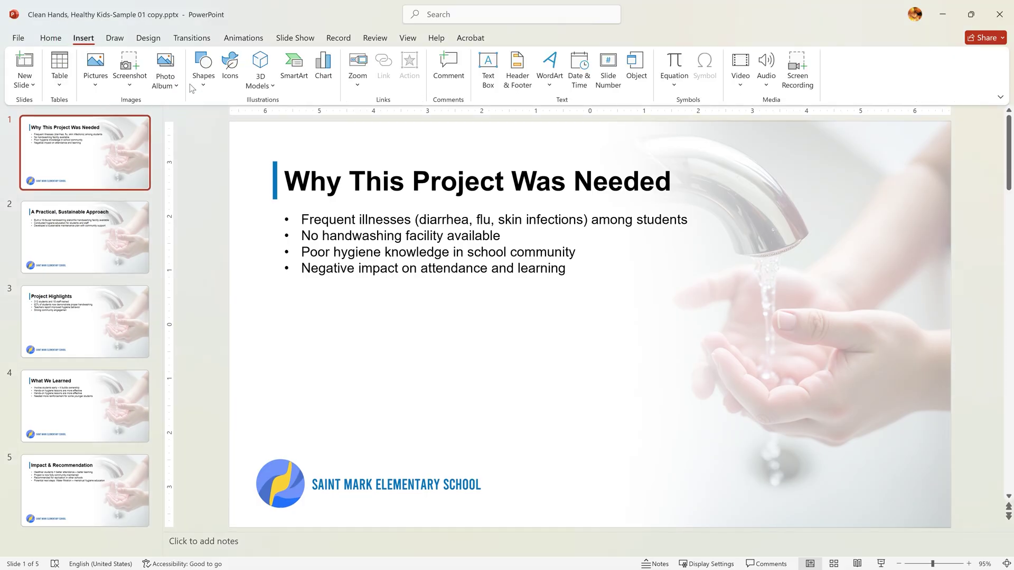
pyautogui.click(202, 87)
pyautogui.click(241, 249)
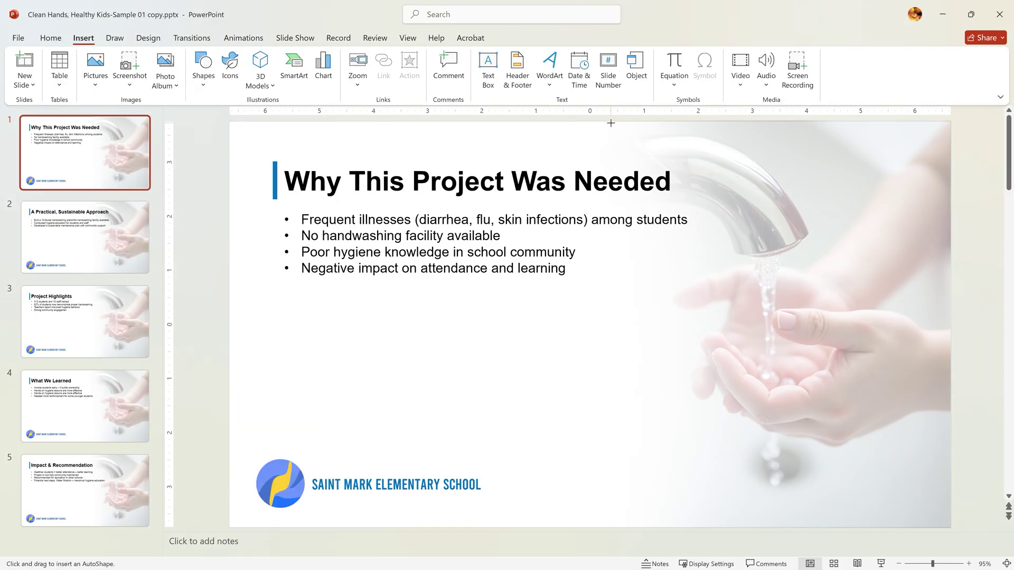
pyautogui.moveTo(611, 122); pyautogui.dragTo(733, 527)
pyautogui.click(486, 71)
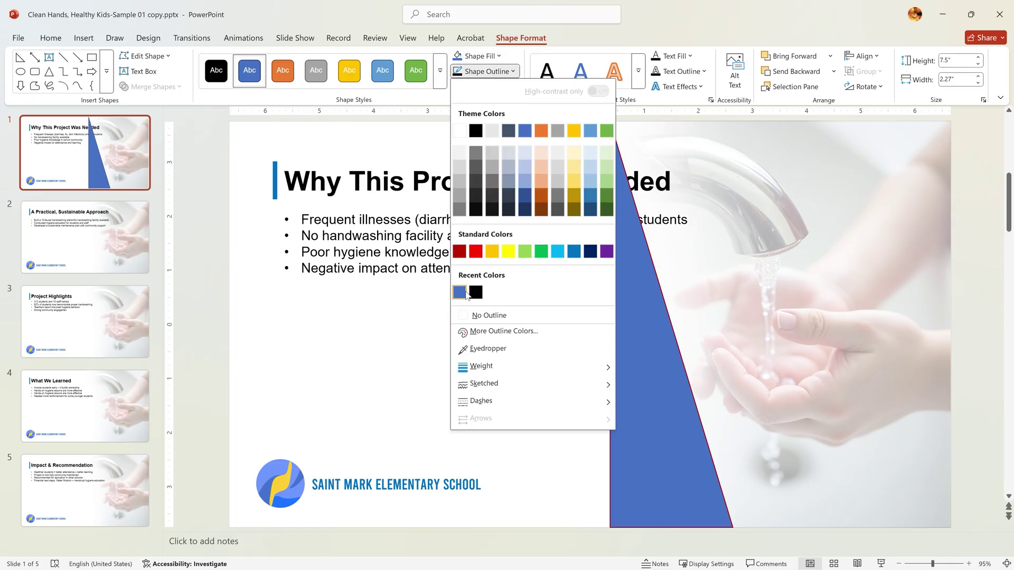
pyautogui.click(460, 292)
pyautogui.click(480, 56)
pyautogui.click(496, 315)
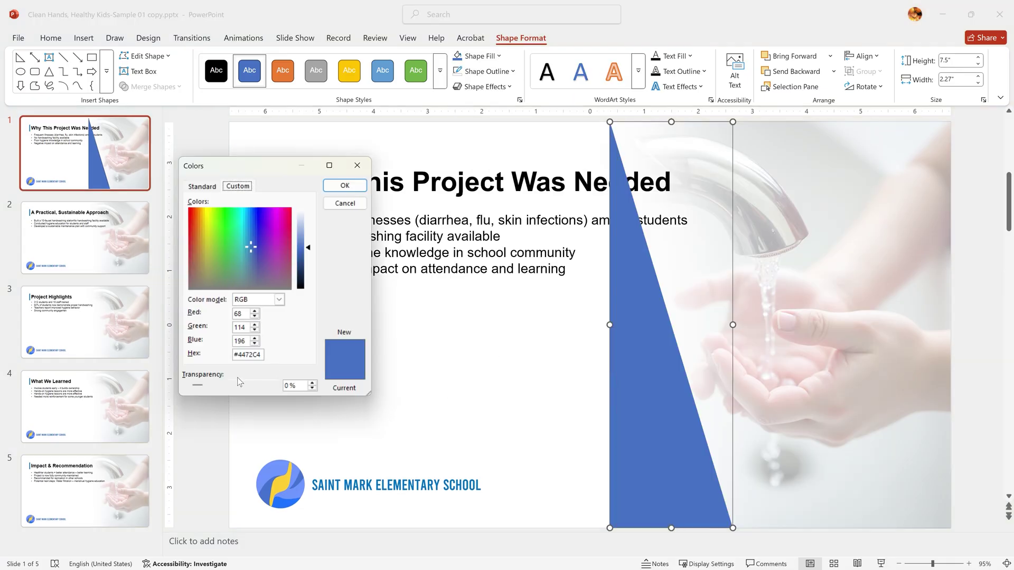
pyautogui.moveTo(239, 382); pyautogui.dragTo(251, 385)
pyautogui.click(353, 188)
# - Narrow the triangle at the slide edge, duplicate it to the other side, and cut both
pyautogui.moveTo(664, 417); pyautogui.dragTo(895, 407)
pyautogui.click(659, 376)
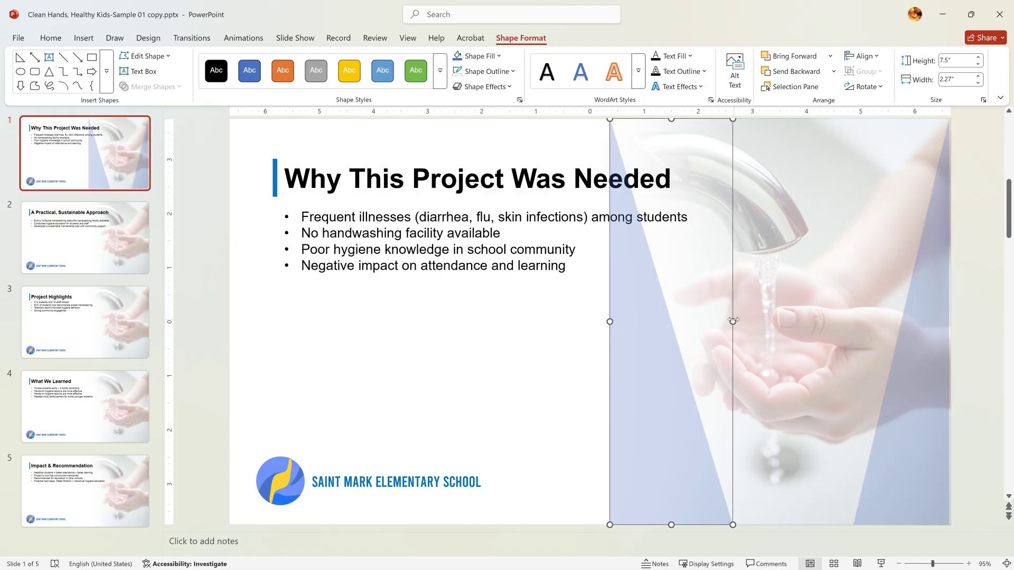
pyautogui.keyDown('ctrl'); pyautogui.scroll(-3, 733, 320); pyautogui.keyUp('ctrl')
pyautogui.moveTo(661, 294); pyautogui.dragTo(816, 296)
pyautogui.moveTo(753, 324); pyautogui.dragTo(774, 324)
pyautogui.hotkey('ctrl', 'c')
pyautogui.hotkey('ctrl', 'v')
pyautogui.moveTo(795, 468); pyautogui.dragTo(358, 395)
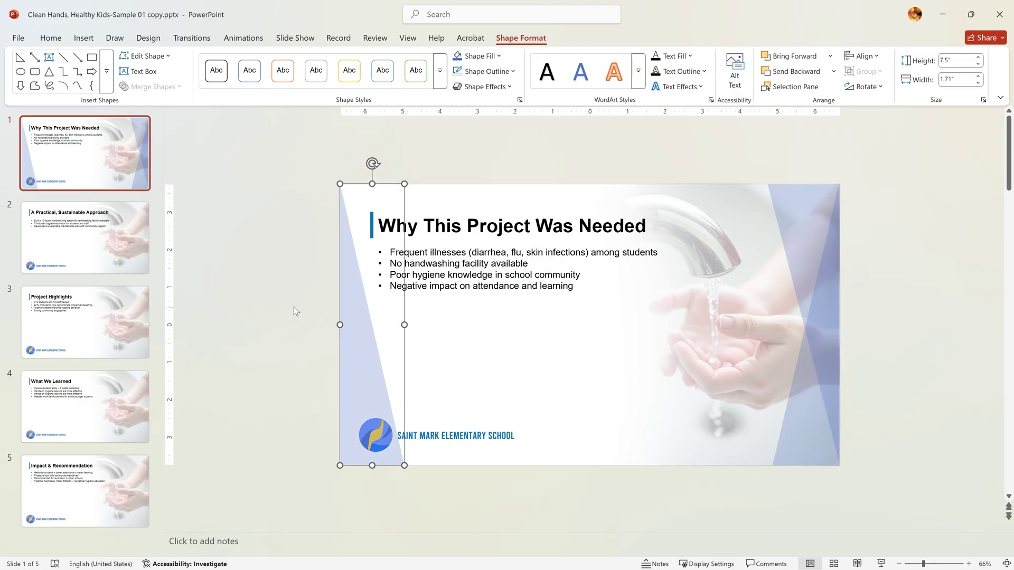
pyautogui.keyDown('shift'); pyautogui.click(817, 196); pyautogui.keyUp('shift')
pyautogui.hotkey('ctrl', 'x')
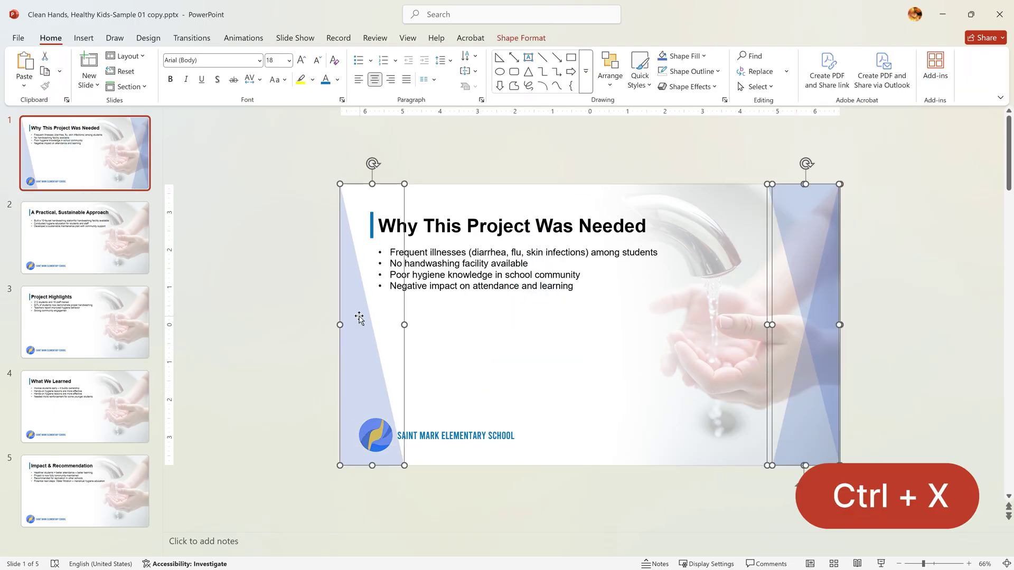
# - Paste the two triangles onto the top slide master
pyautogui.click(408, 38)
pyautogui.click(171, 70)
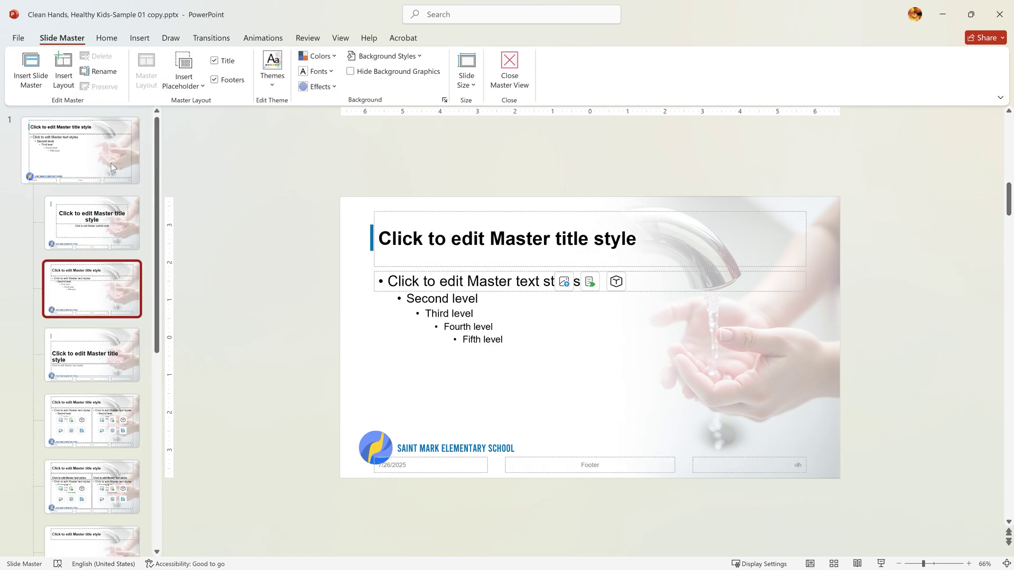
pyautogui.click(103, 149)
pyautogui.hotkey('ctrl', 'v')
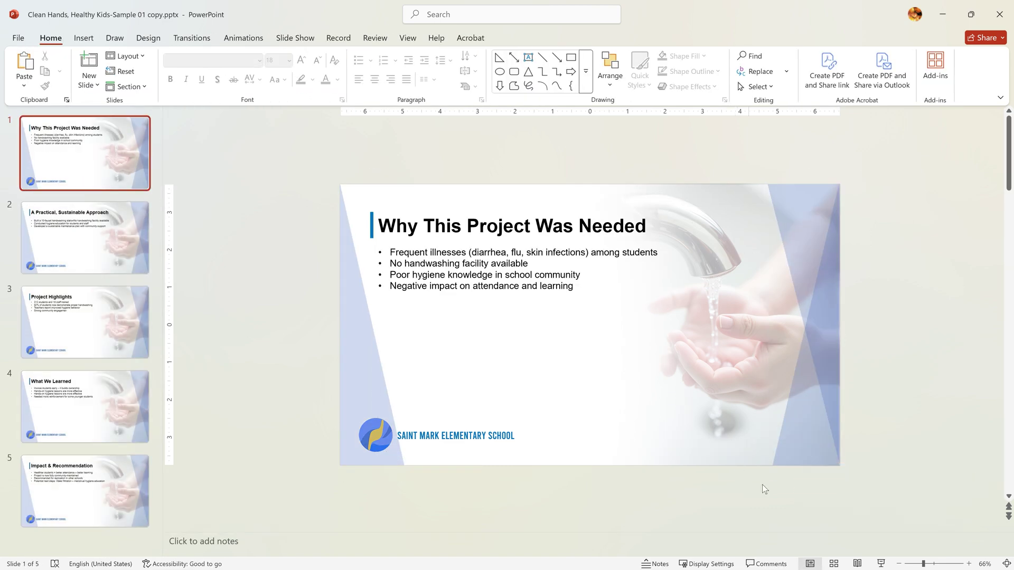